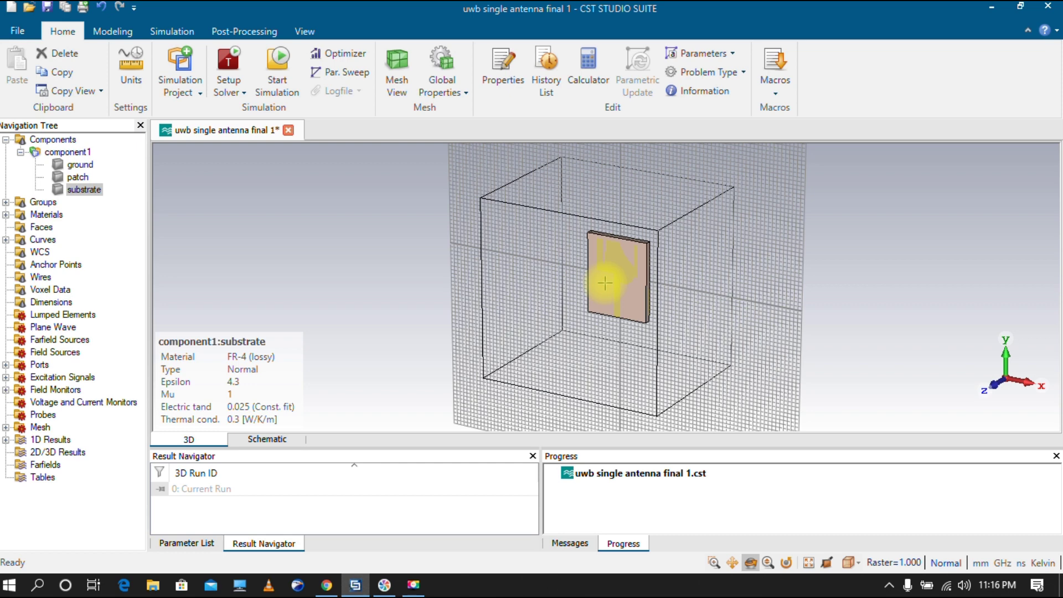
- Switch to front view and check the ground, substrate and patch material properties
{"action": "key", "text": "5"}
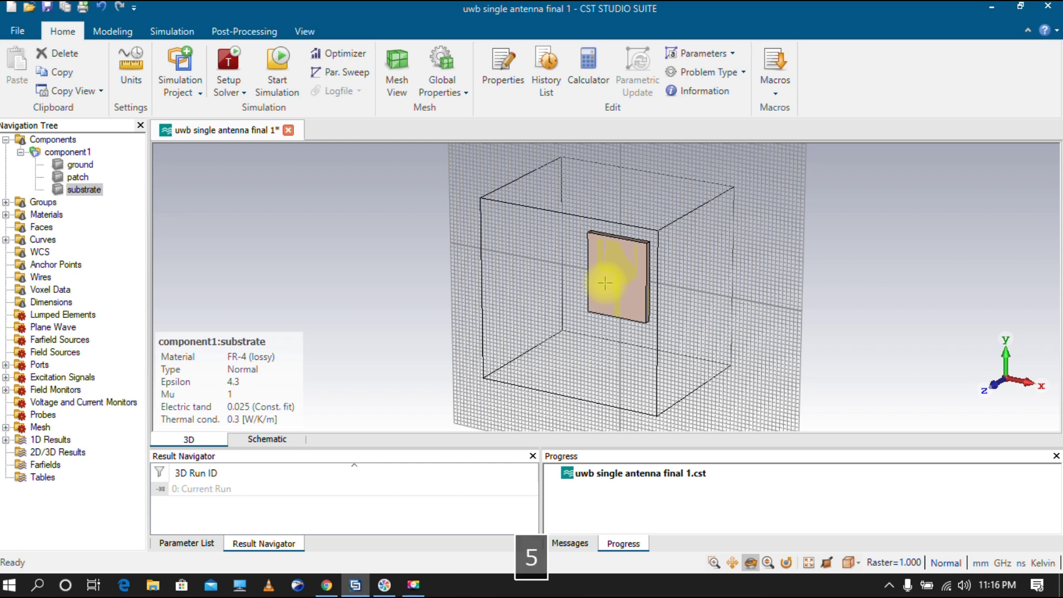
{"action": "left_click", "coordinate": [68, 152]}
{"action": "key", "text": "5"}
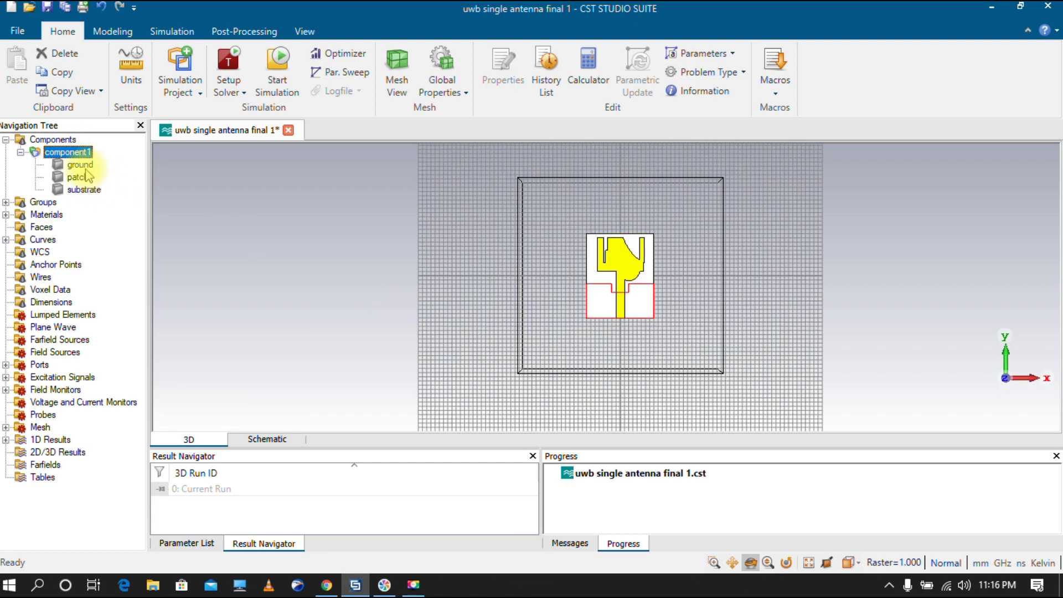
{"action": "left_click", "coordinate": [80, 165]}
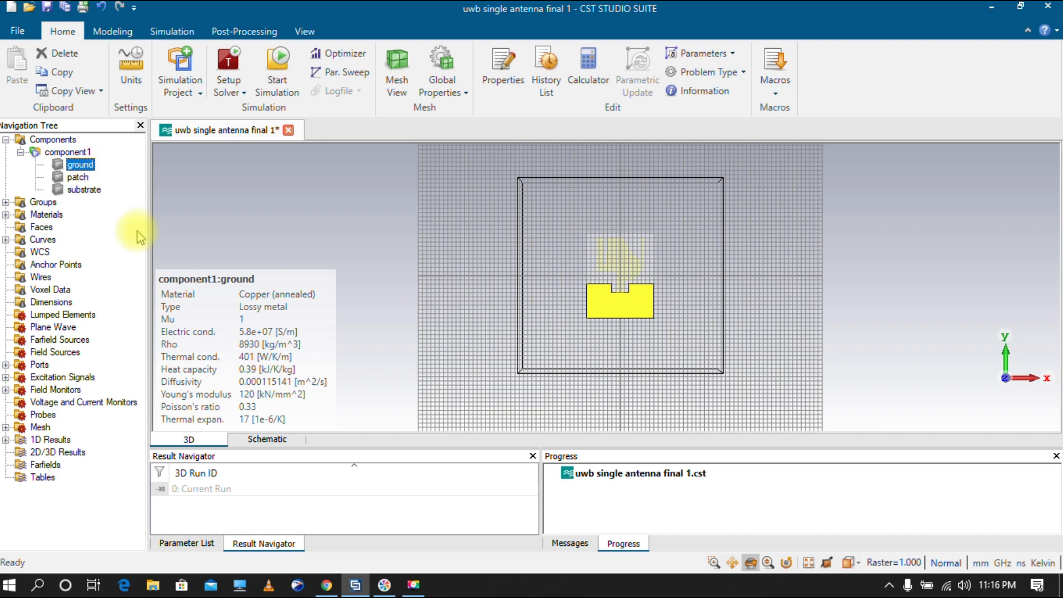
{"action": "left_click", "coordinate": [72, 190]}
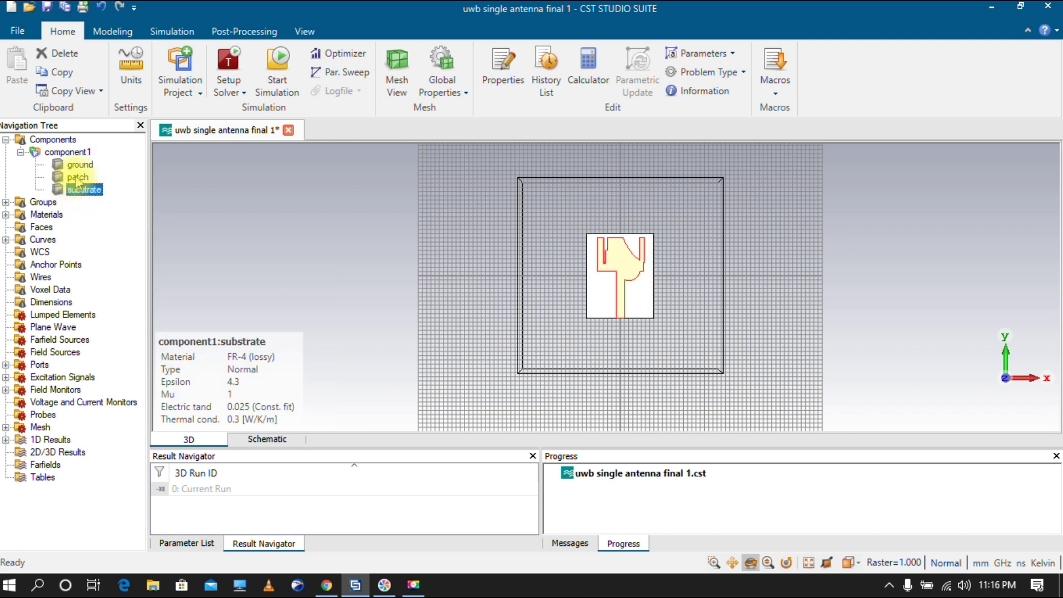
{"action": "left_click", "coordinate": [77, 178]}
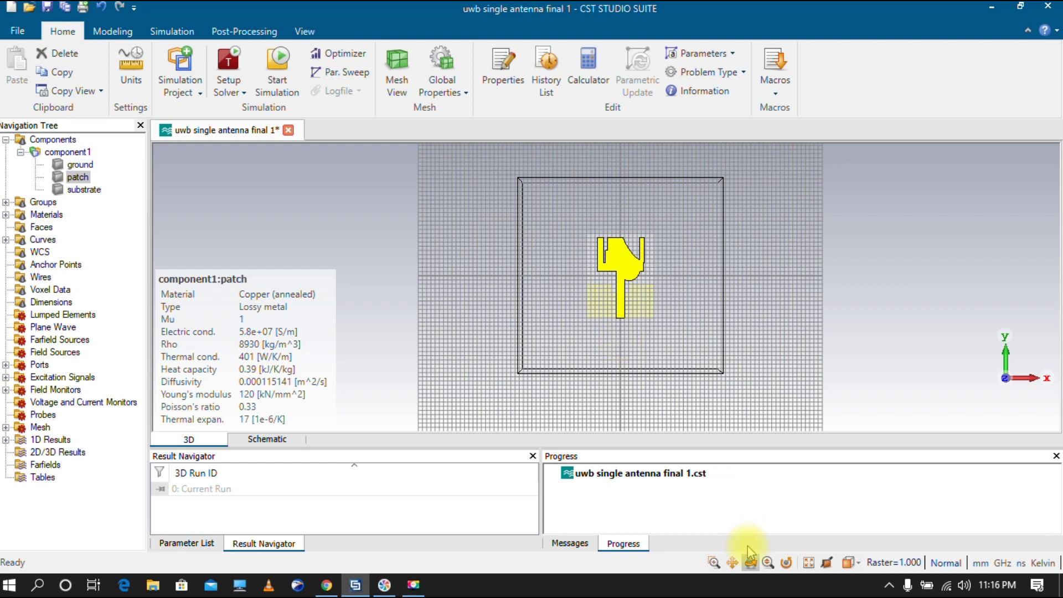
- Zoom in on the feed area and pan the view onto the antenna patch
{"action": "left_click", "coordinate": [720, 563]}
{"action": "left_click", "coordinate": [684, 382]}
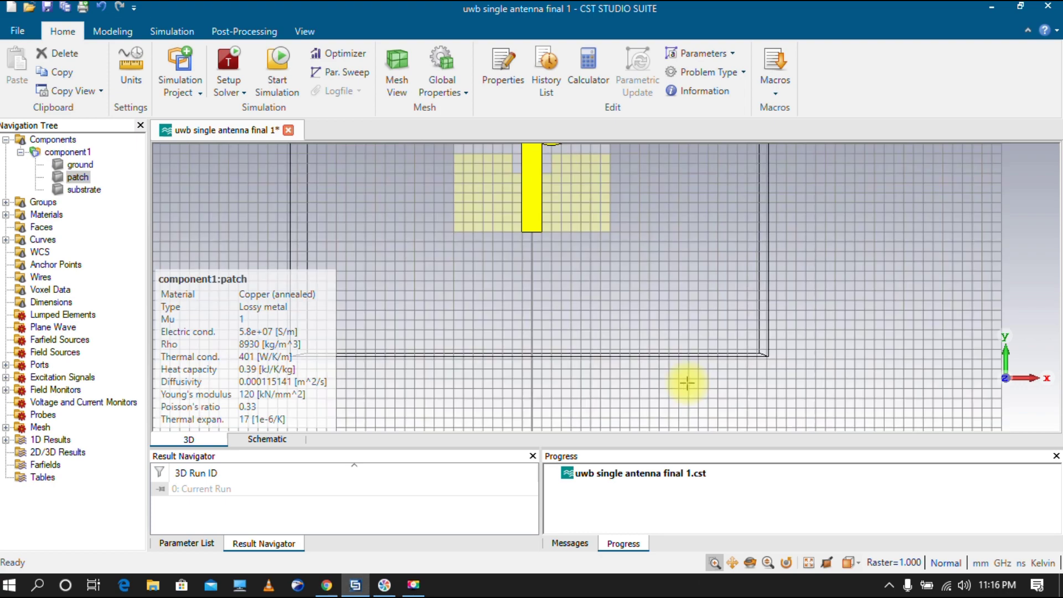
{"action": "left_click", "coordinate": [733, 562]}
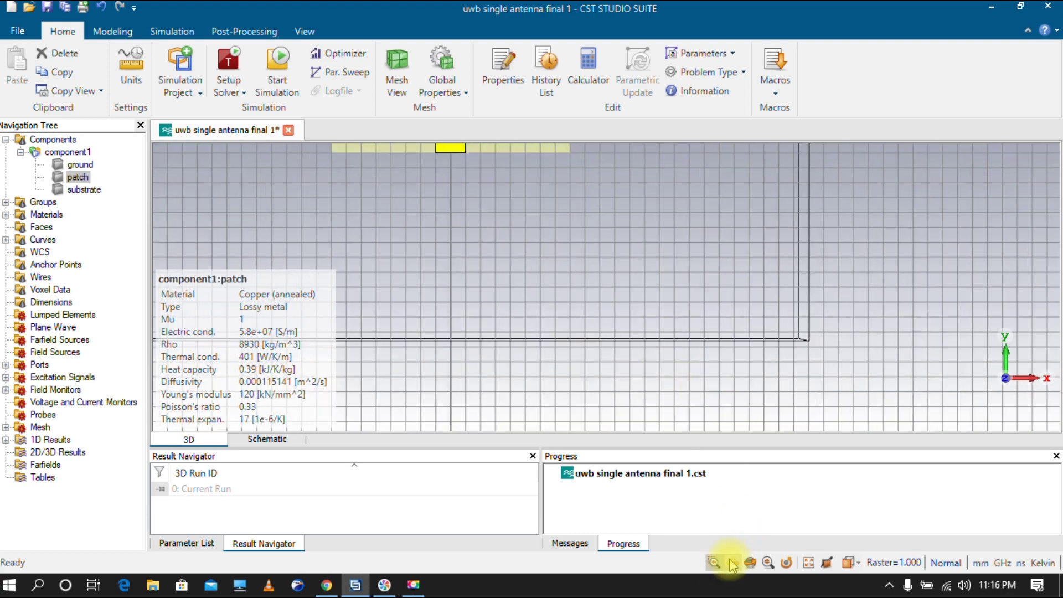
{"action": "left_click_drag", "start_coordinate": [502, 211], "coordinate": [555, 339]}
{"action": "left_click_drag", "start_coordinate": [609, 254], "coordinate": [646, 404]}
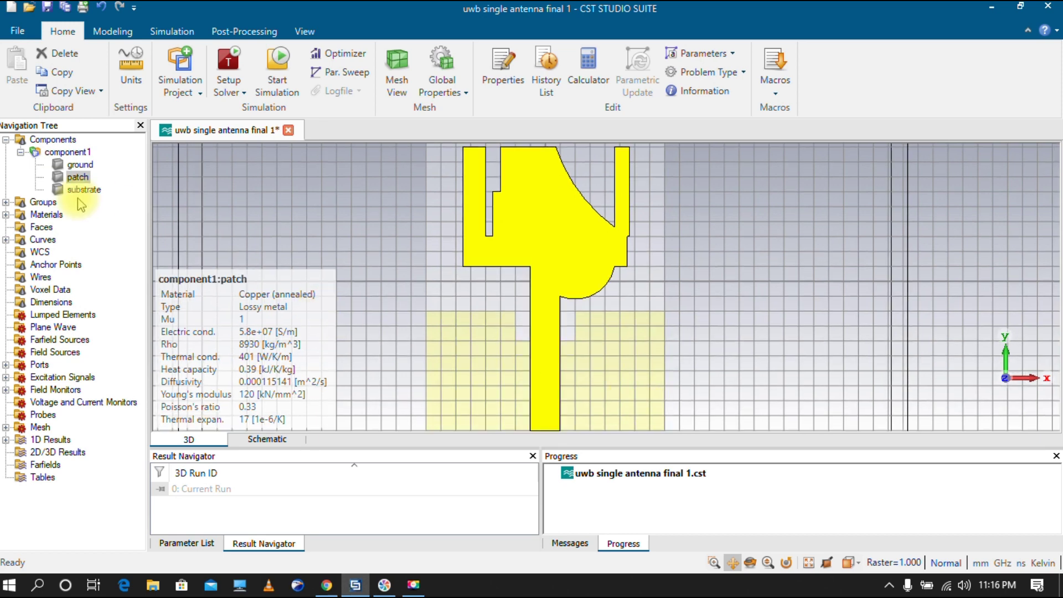
- Recheck ground, substrate and patch, view the ground's construction history, and glance at 1D Results
{"action": "left_click", "coordinate": [92, 165]}
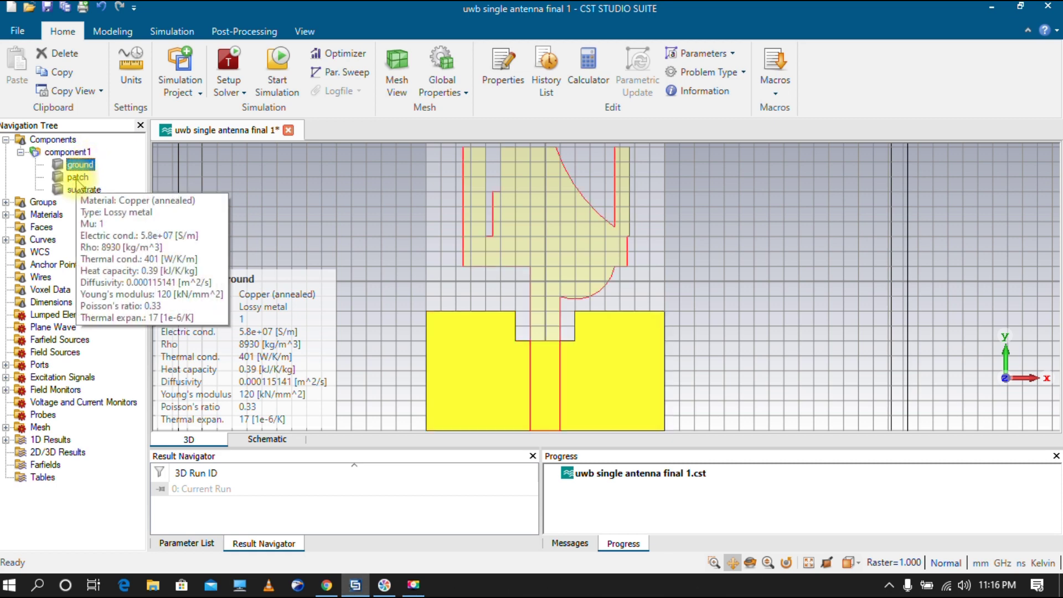
{"action": "left_click", "coordinate": [78, 190]}
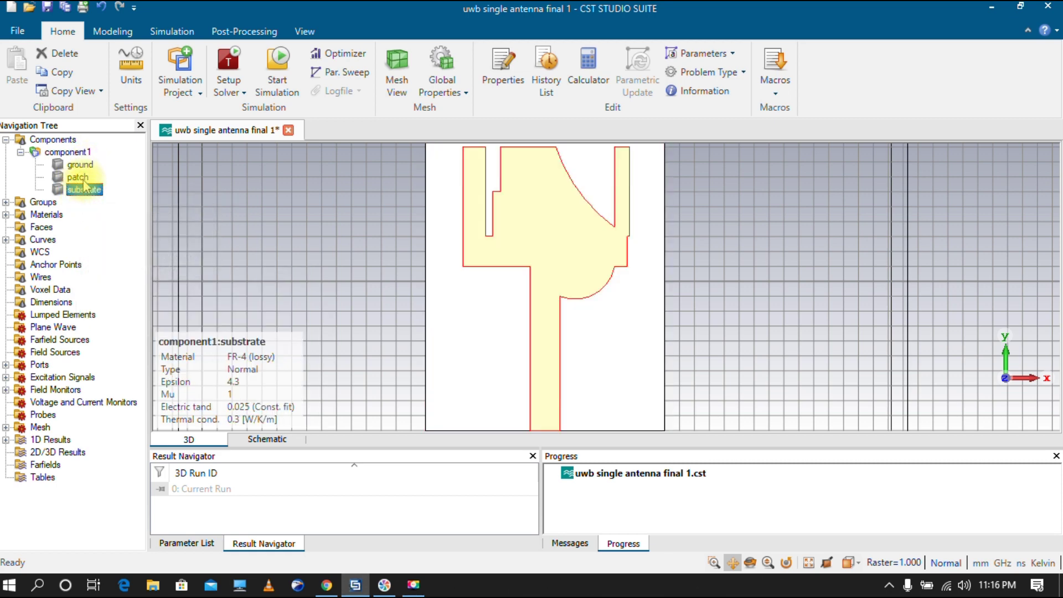
{"action": "left_click", "coordinate": [79, 177]}
{"action": "double_click", "coordinate": [79, 164]}
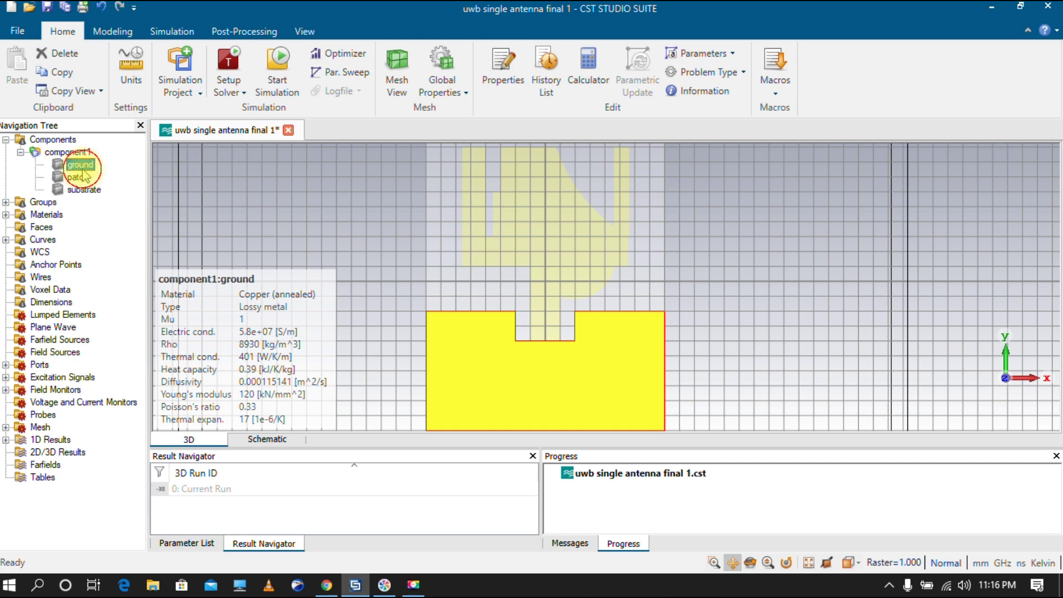
{"action": "left_click", "coordinate": [948, 271]}
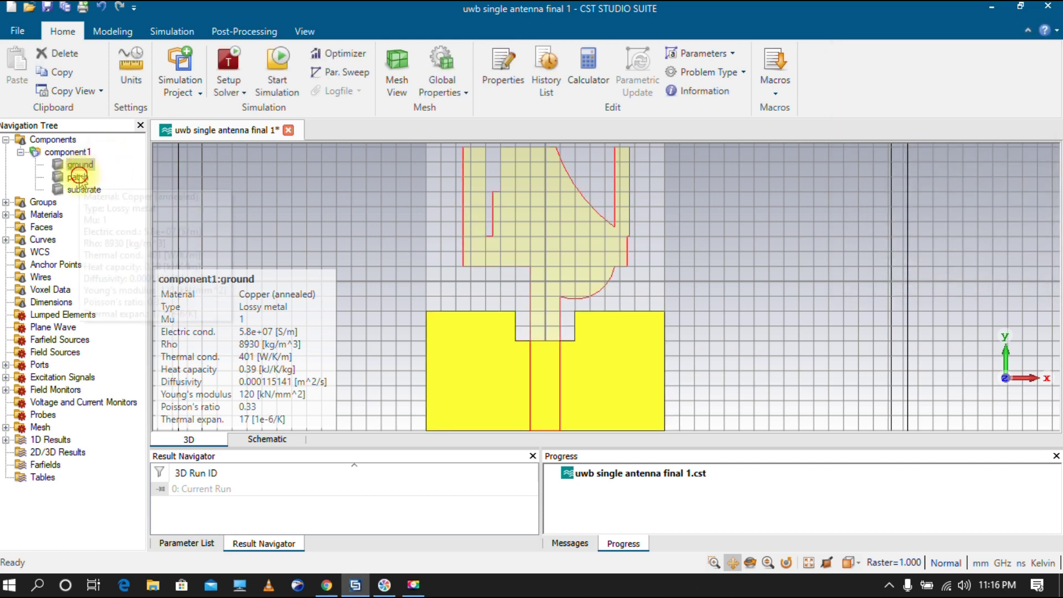
{"action": "left_click", "coordinate": [78, 177]}
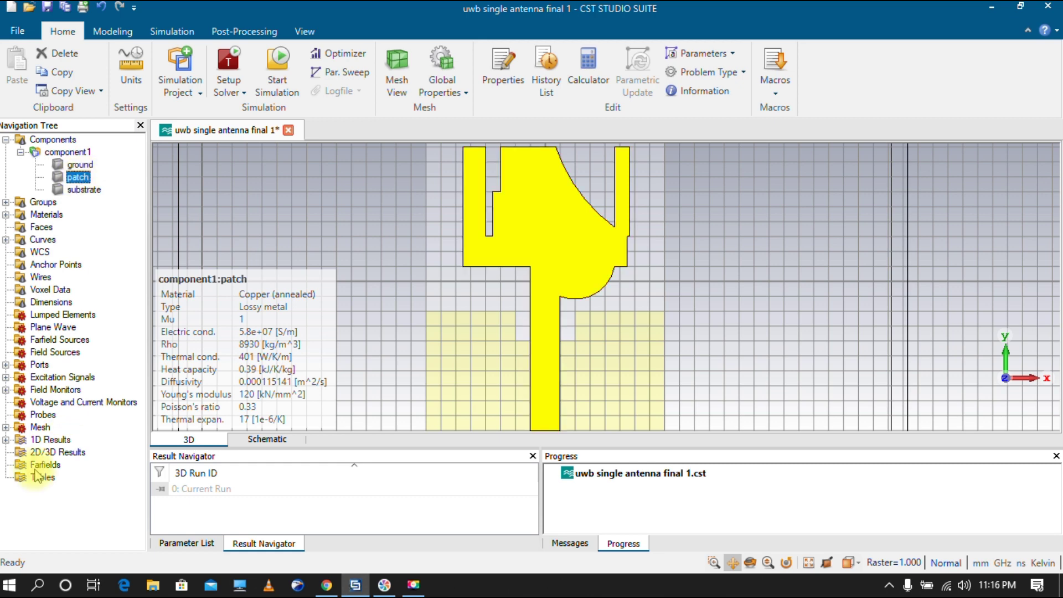
{"action": "left_click", "coordinate": [5, 439]}
{"action": "left_click", "coordinate": [6, 440]}
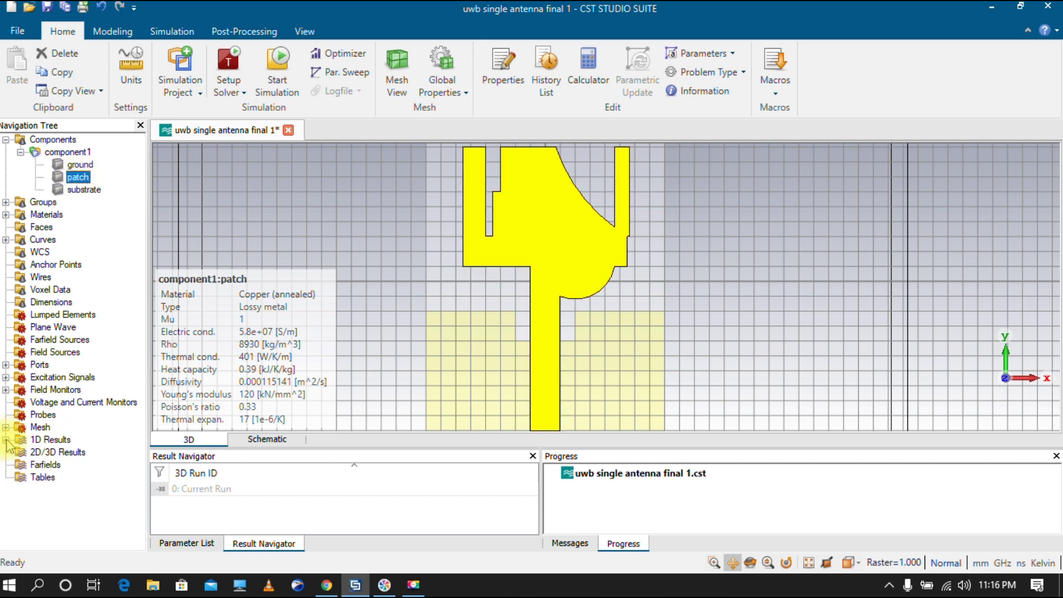
- Start the transient simulation from the Home tab
{"action": "left_click", "coordinate": [284, 78]}
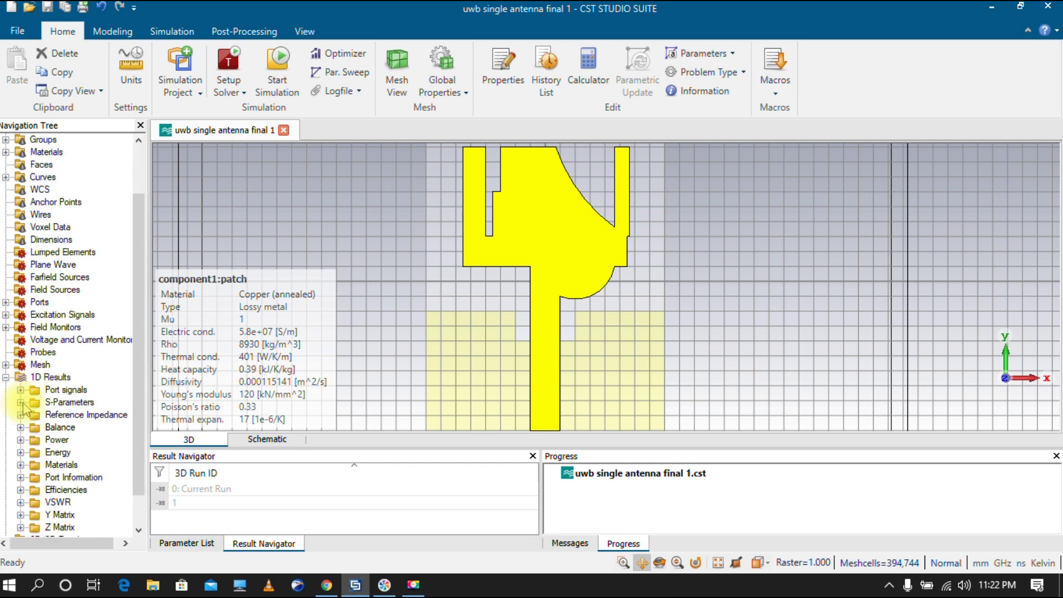
- Add S1,1 curve markers near -10 dB at 3.5124 and 8.6496 GHz, then reselect component1
{"action": "left_click", "coordinate": [21, 403]}
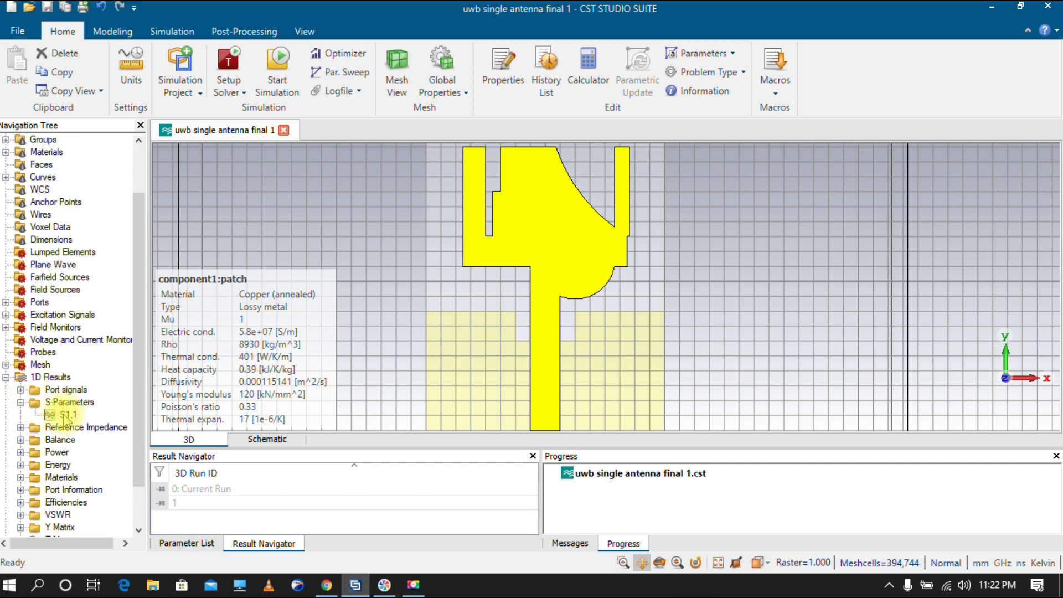
{"action": "left_click", "coordinate": [65, 415]}
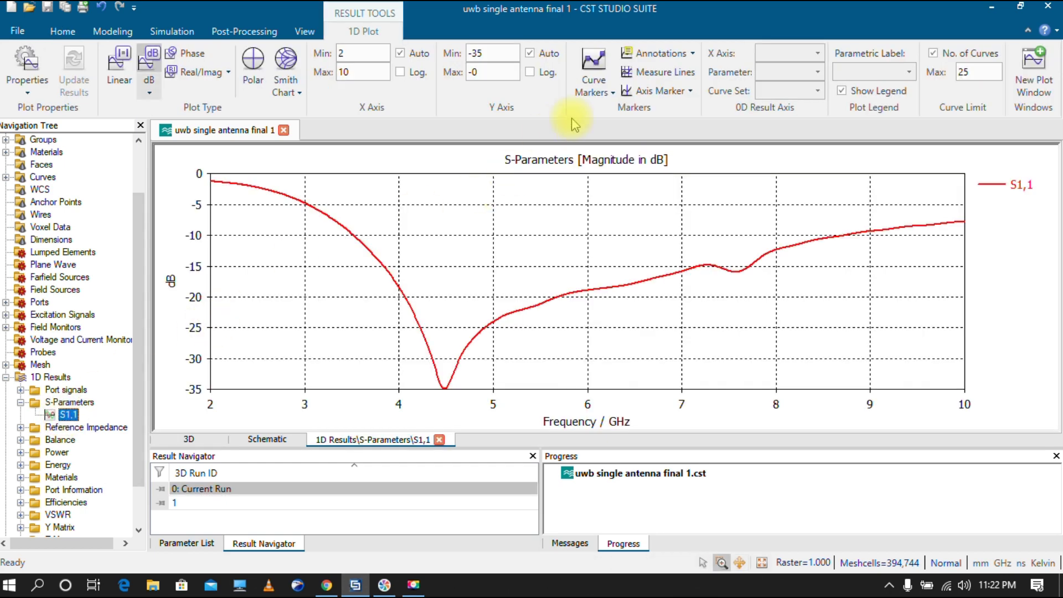
{"action": "left_click", "coordinate": [597, 87]}
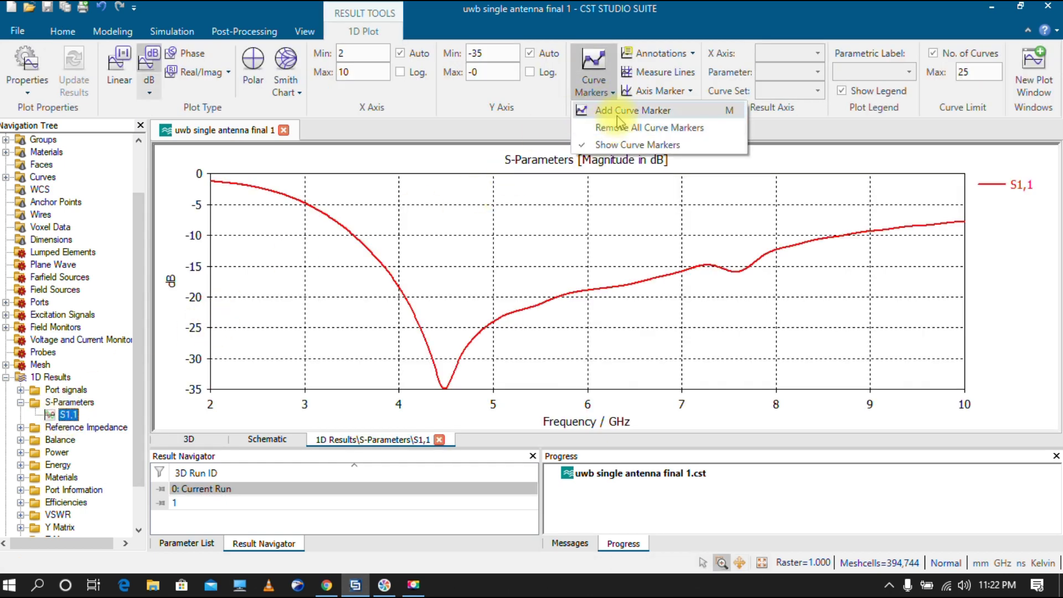
{"action": "left_click", "coordinate": [611, 110]}
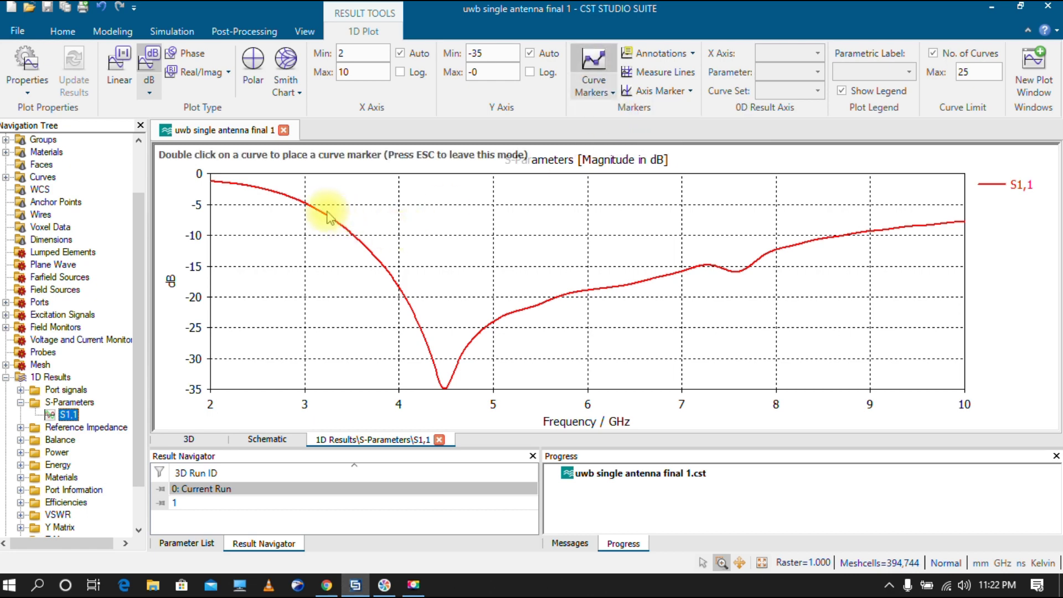
{"action": "double_click", "coordinate": [352, 235]}
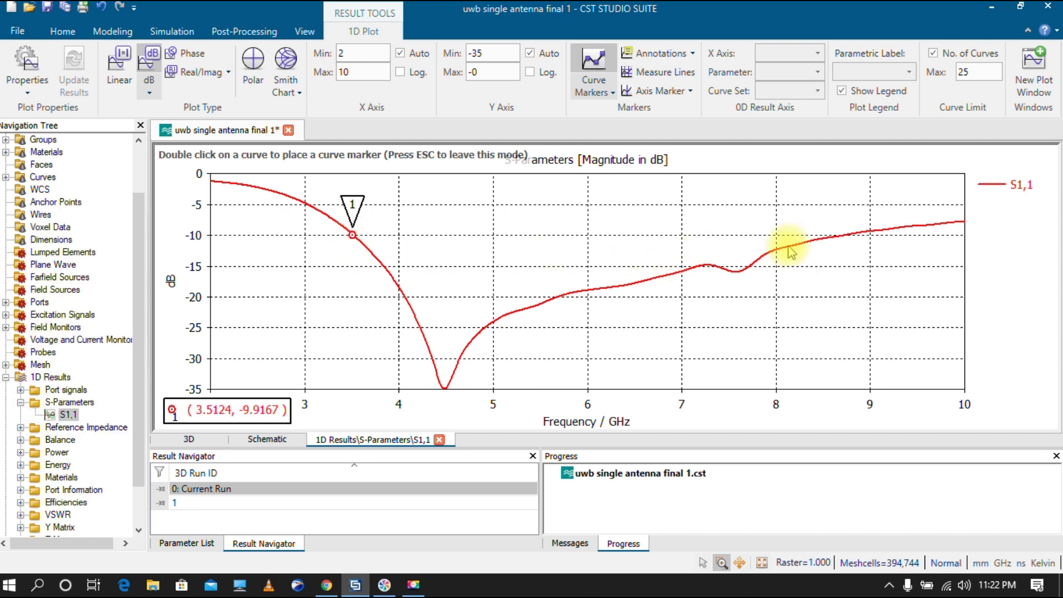
{"action": "double_click", "coordinate": [836, 237]}
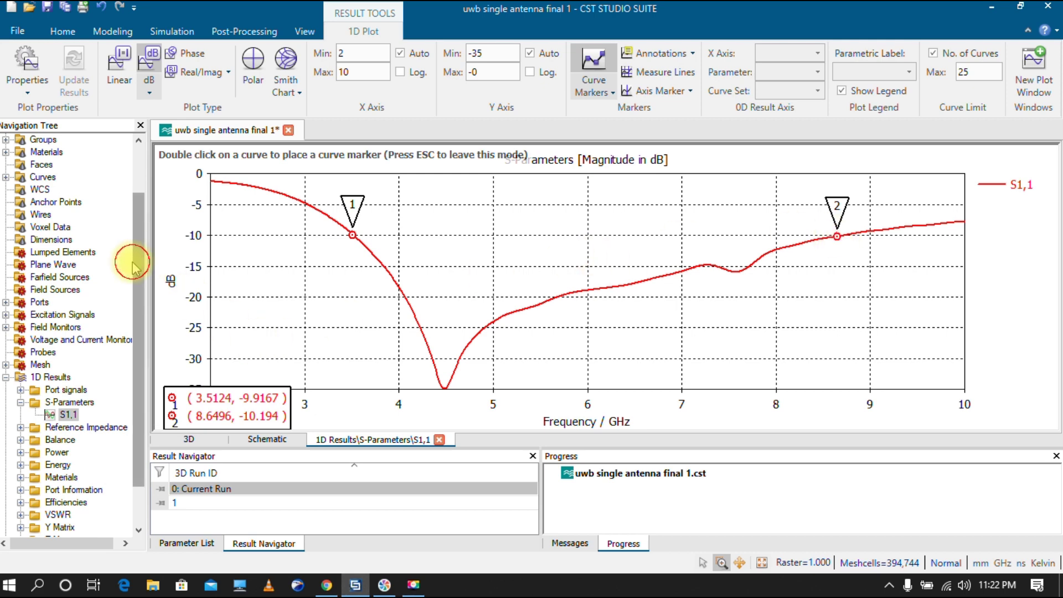
{"action": "left_click_drag", "start_coordinate": [142, 202], "coordinate": [140, 155]}
{"action": "left_click", "coordinate": [72, 153]}
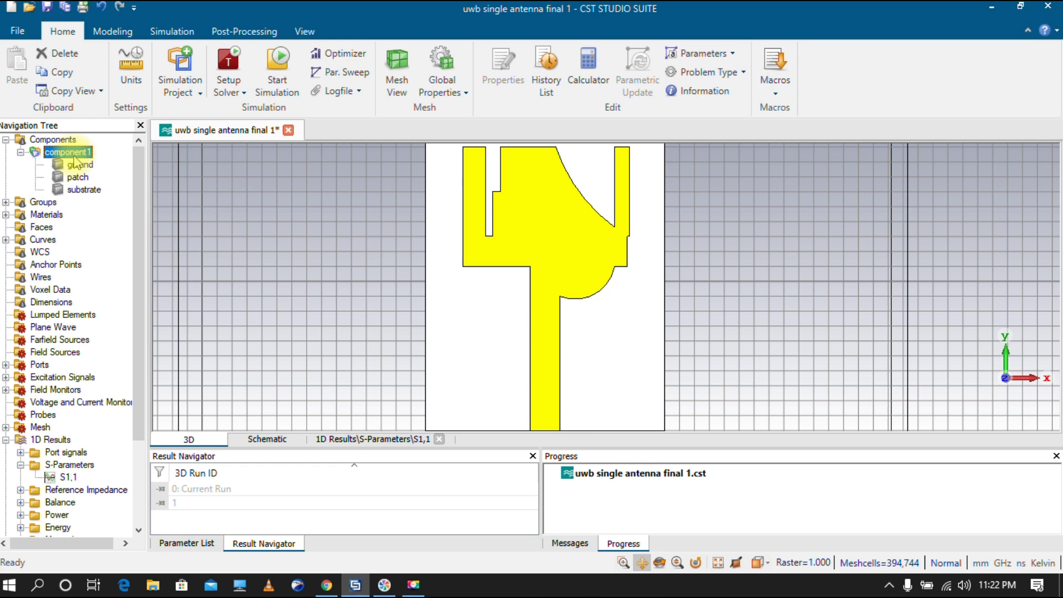
- Convert the ground, patch and substrate solids to sheets, accepting deletion of results
{"action": "left_click", "coordinate": [77, 163]}
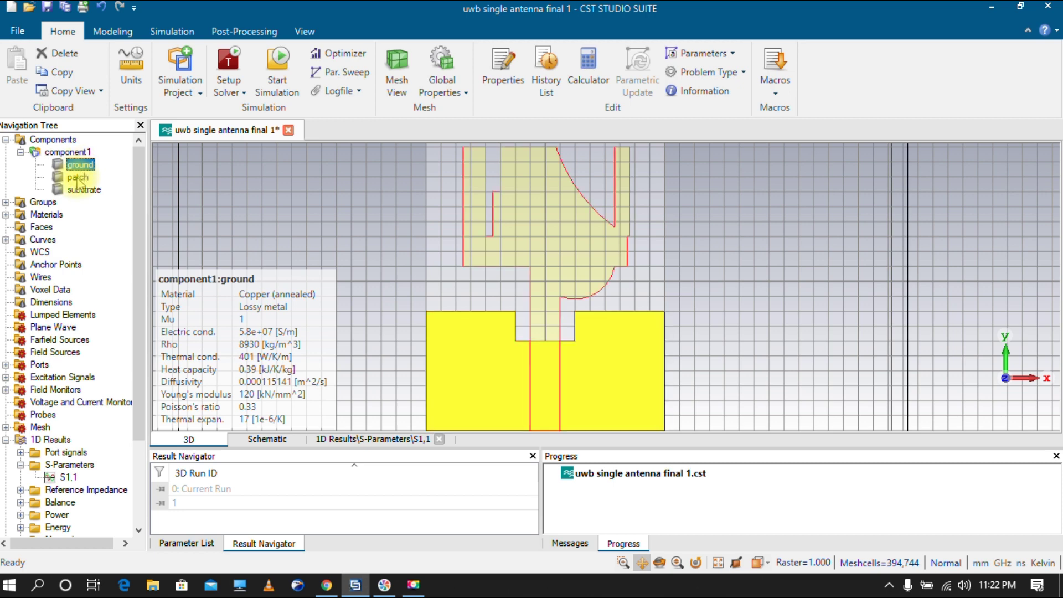
{"action": "left_click", "coordinate": [77, 176], "text": "ctrl"}
{"action": "left_click", "coordinate": [84, 190], "text": "ctrl"}
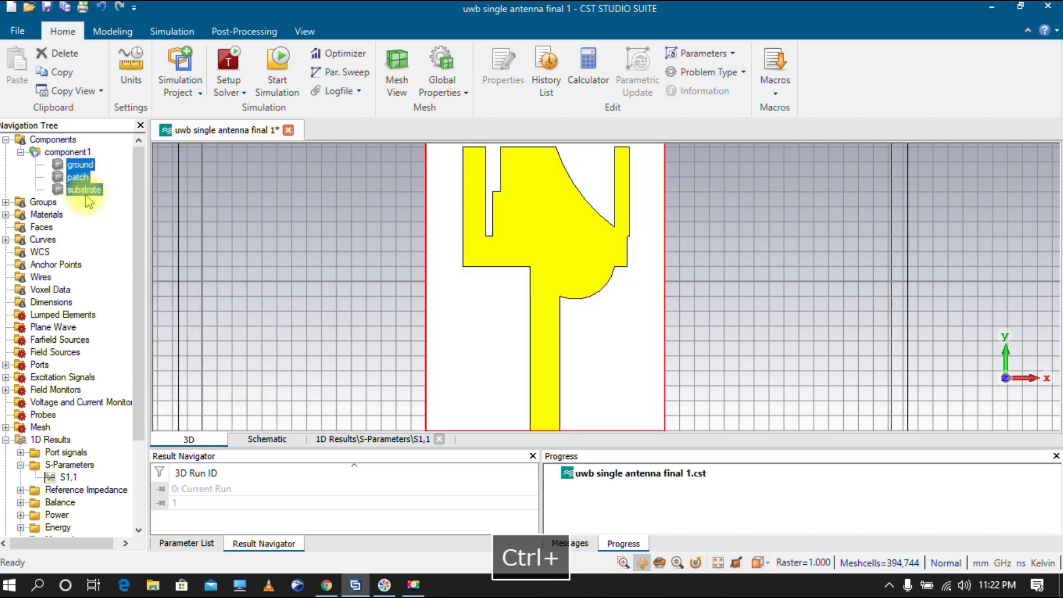
{"action": "left_click", "coordinate": [113, 32]}
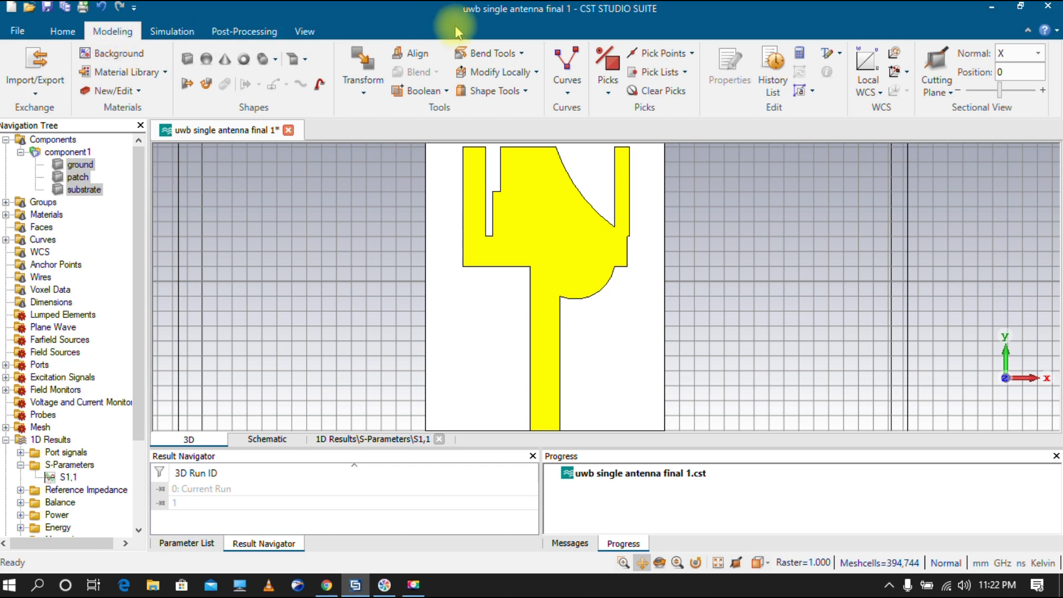
{"action": "left_click", "coordinate": [523, 93]}
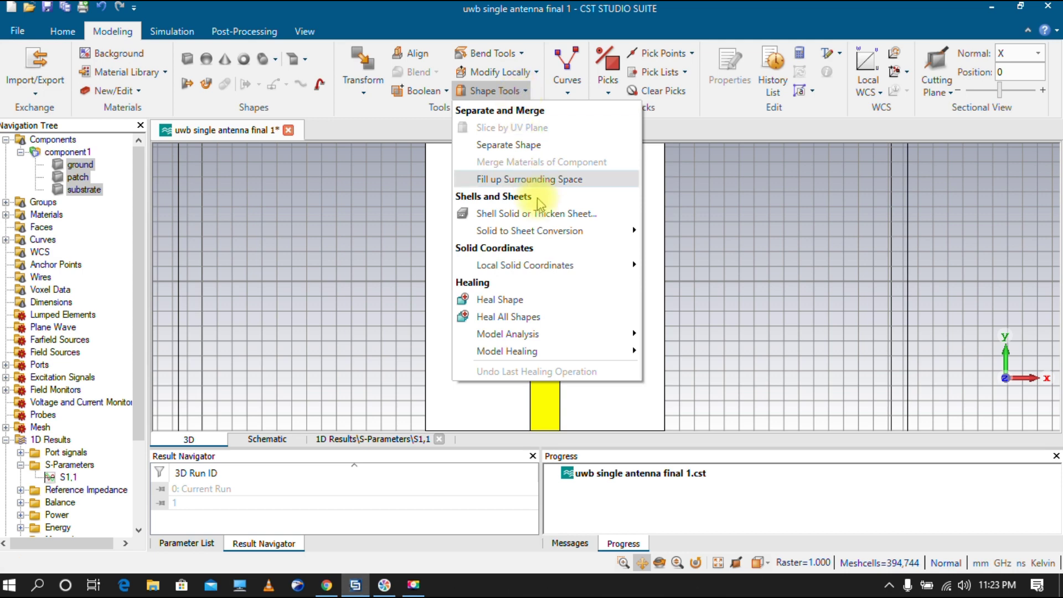
{"action": "mouse_move", "coordinate": [542, 244]}
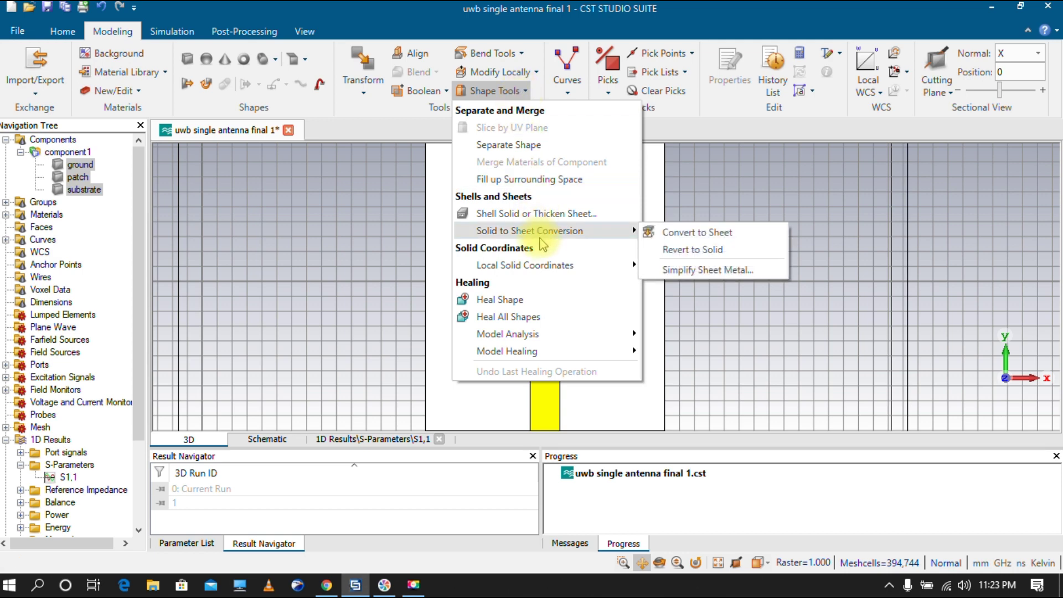
{"action": "left_click", "coordinate": [696, 235]}
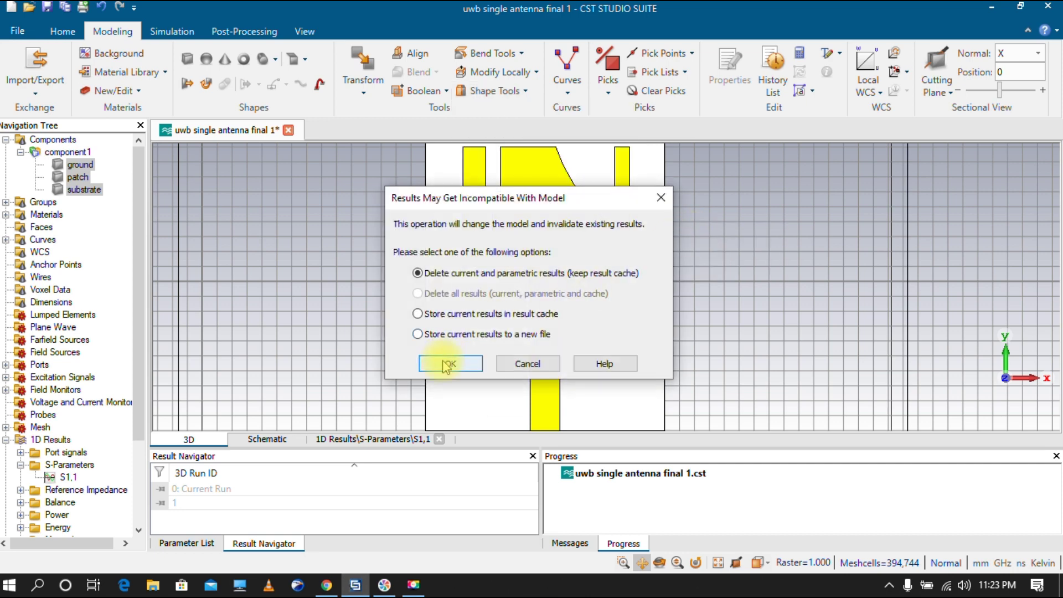
{"action": "left_click", "coordinate": [449, 364]}
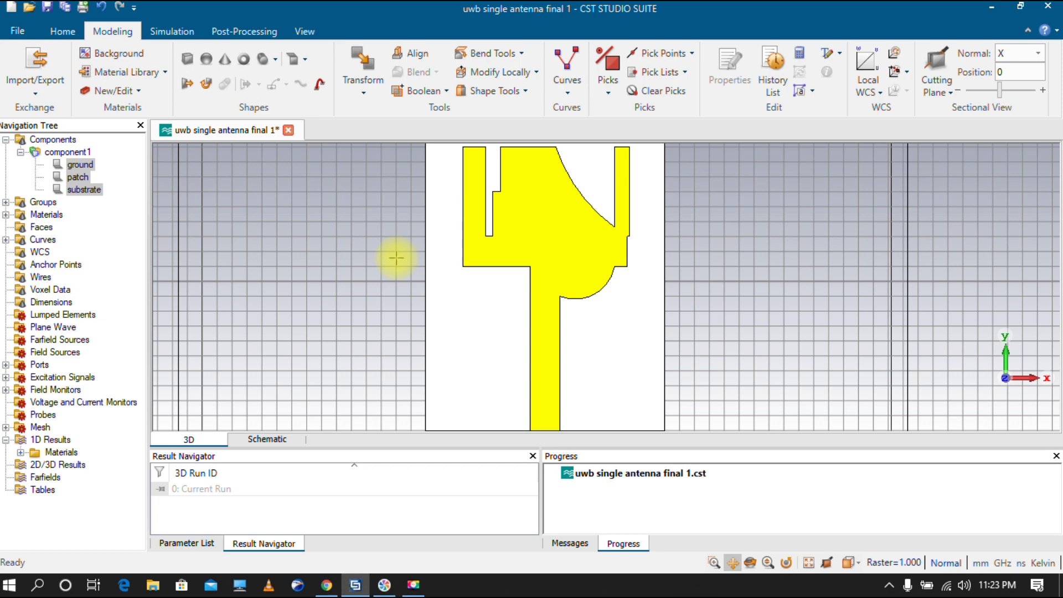
- Choose Cylindrical Bend from Bend Tools and agree to enable the local WCS
{"action": "left_click", "coordinate": [520, 54]}
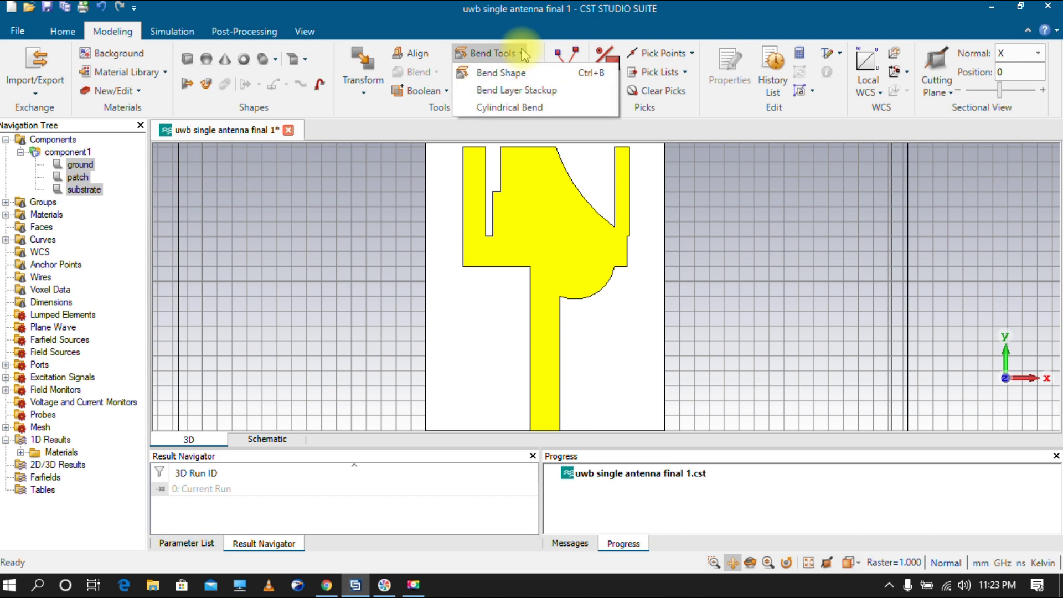
{"action": "left_click", "coordinate": [527, 108]}
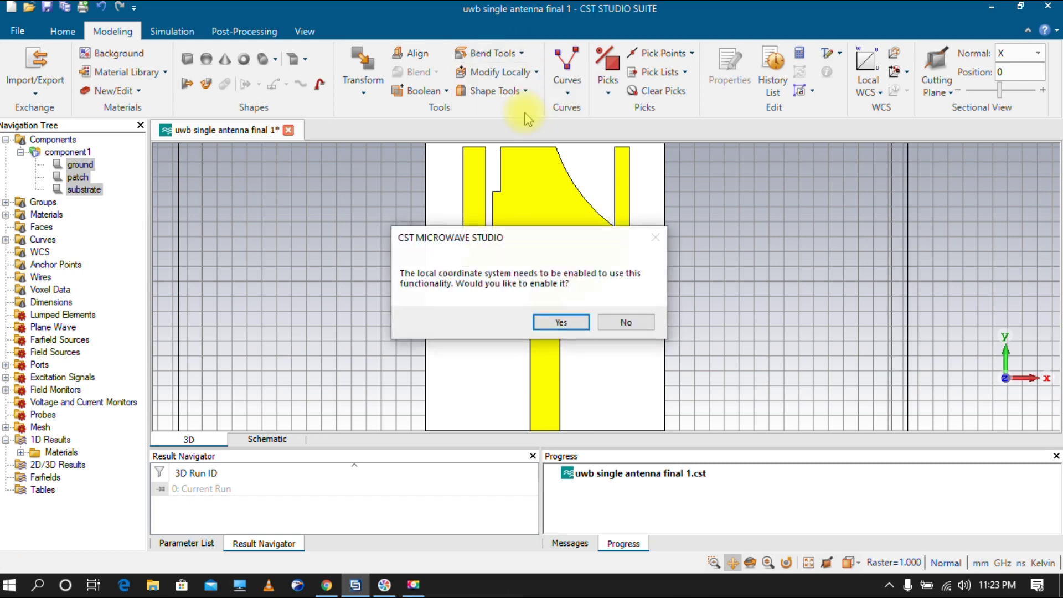
{"action": "left_click", "coordinate": [561, 323]}
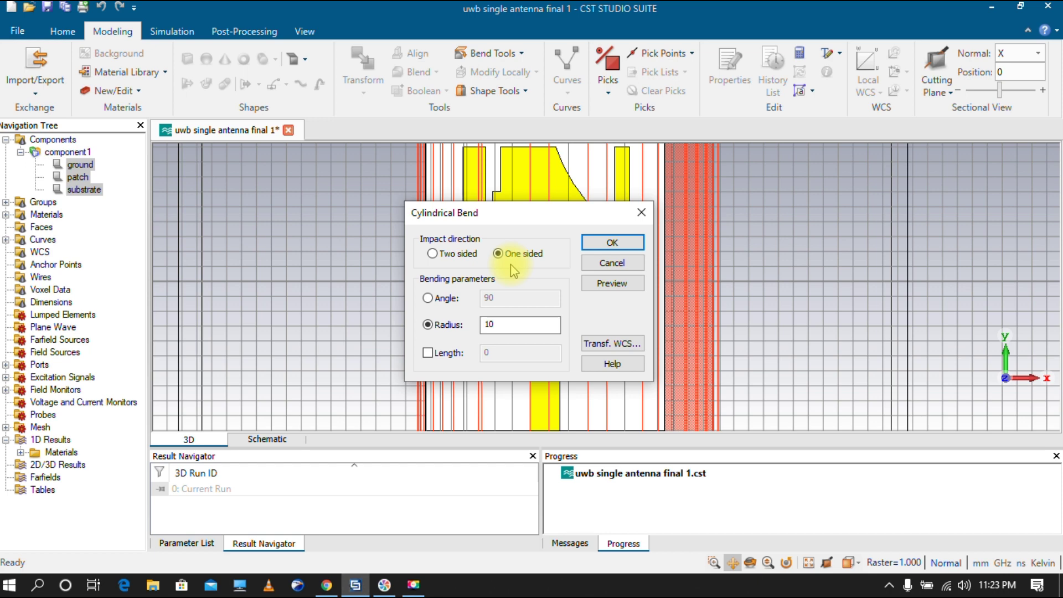
- Make the bend two-sided and preview it with radius 20, then radius 30
{"action": "left_click", "coordinate": [432, 254]}
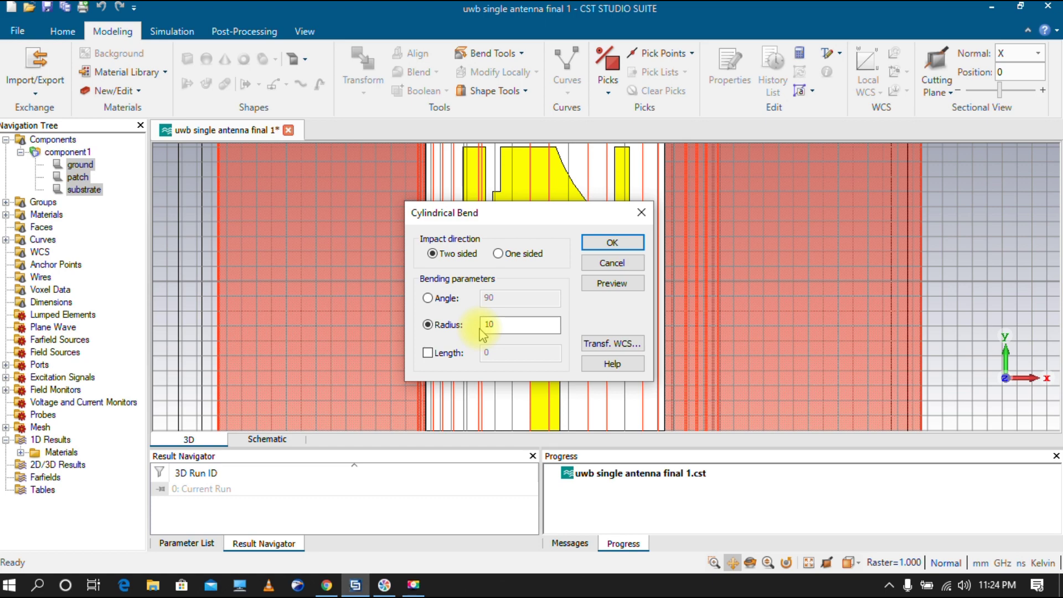
{"action": "left_click", "coordinate": [439, 300]}
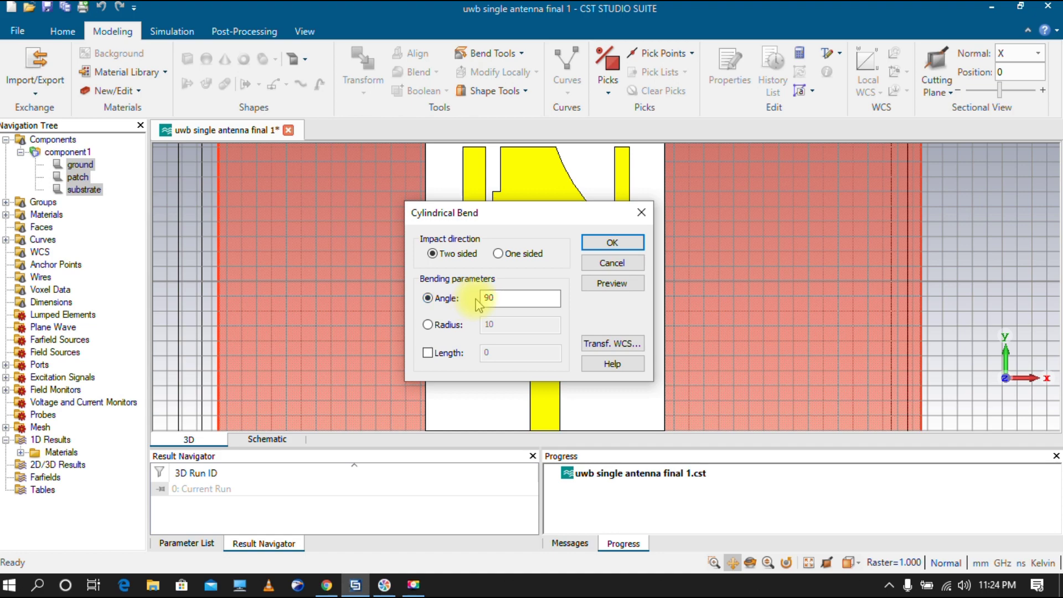
{"action": "left_click", "coordinate": [455, 328]}
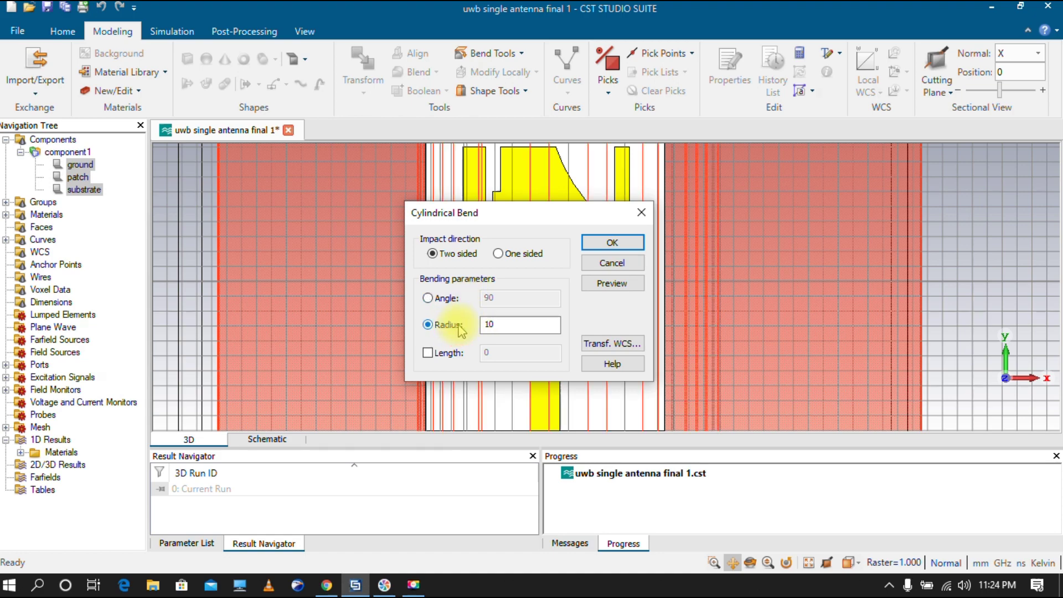
{"action": "double_click", "coordinate": [506, 326]}
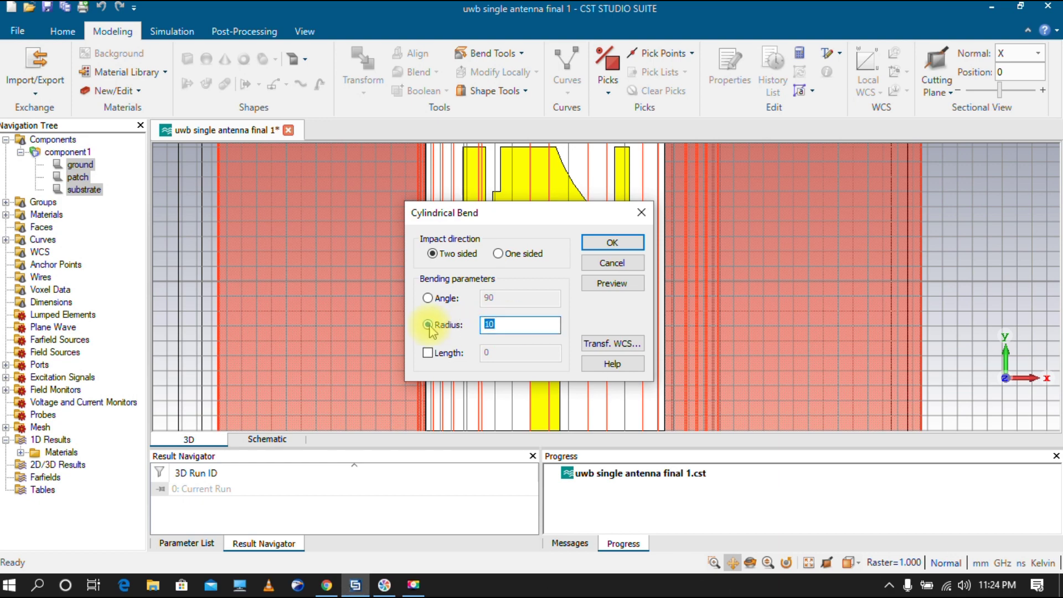
{"action": "type", "text": "20"}
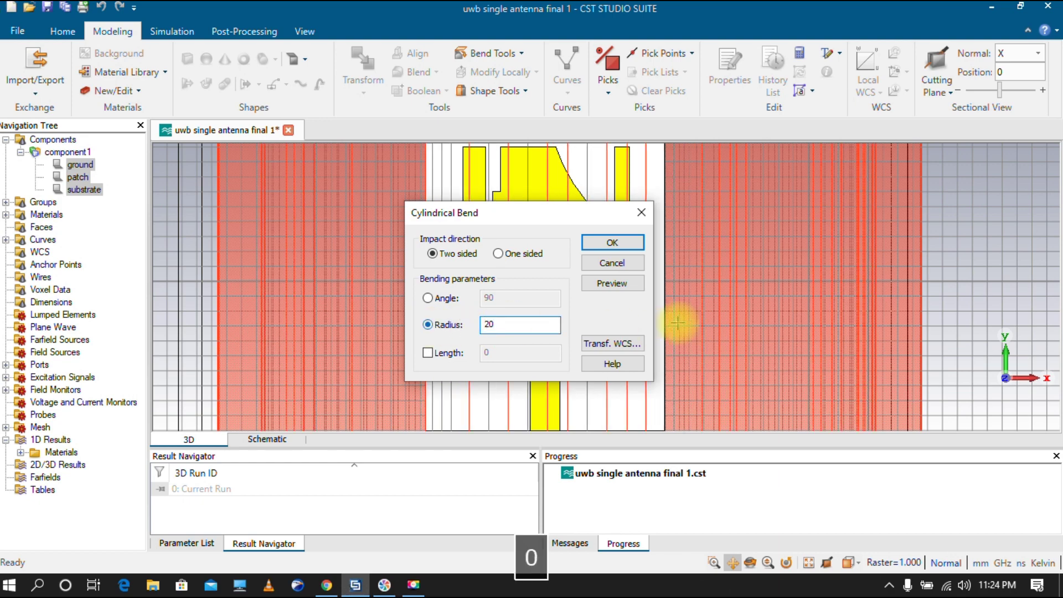
{"action": "left_click", "coordinate": [612, 285]}
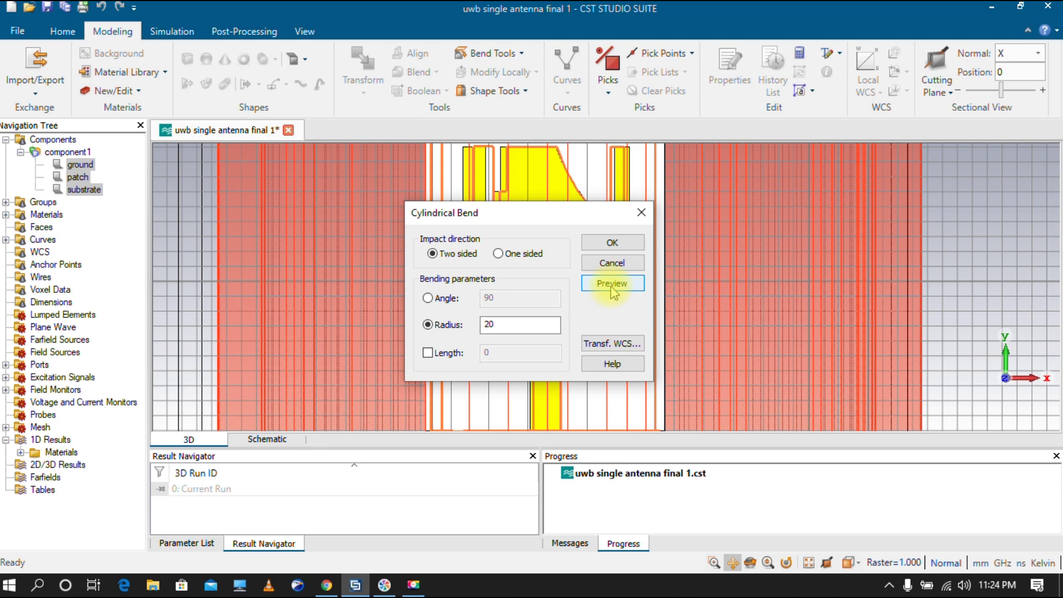
{"action": "double_click", "coordinate": [515, 325]}
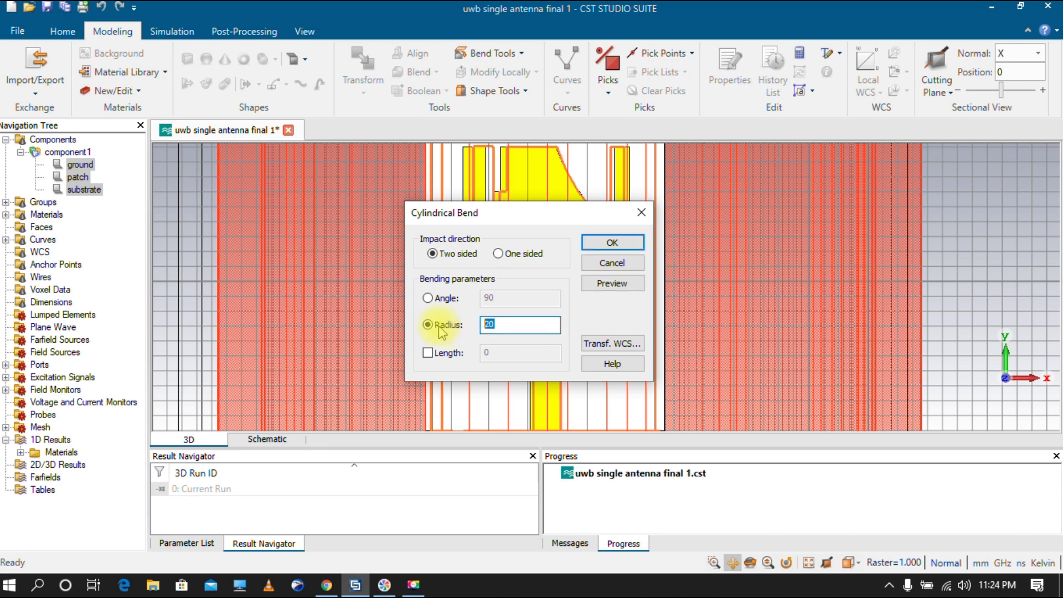
{"action": "type", "text": "3"}
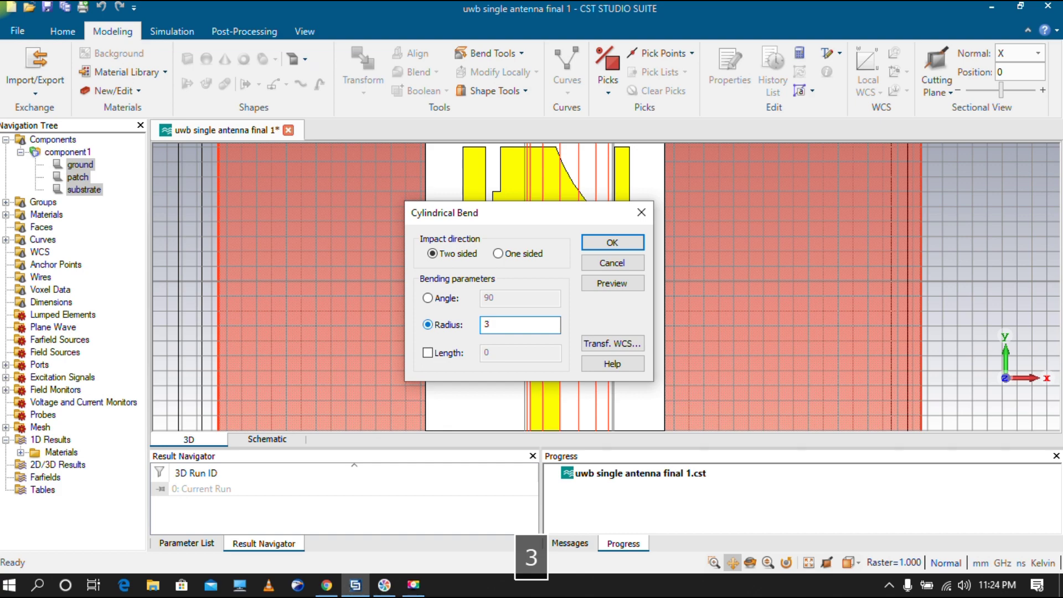
{"action": "type", "text": "0"}
{"action": "left_click", "coordinate": [614, 285]}
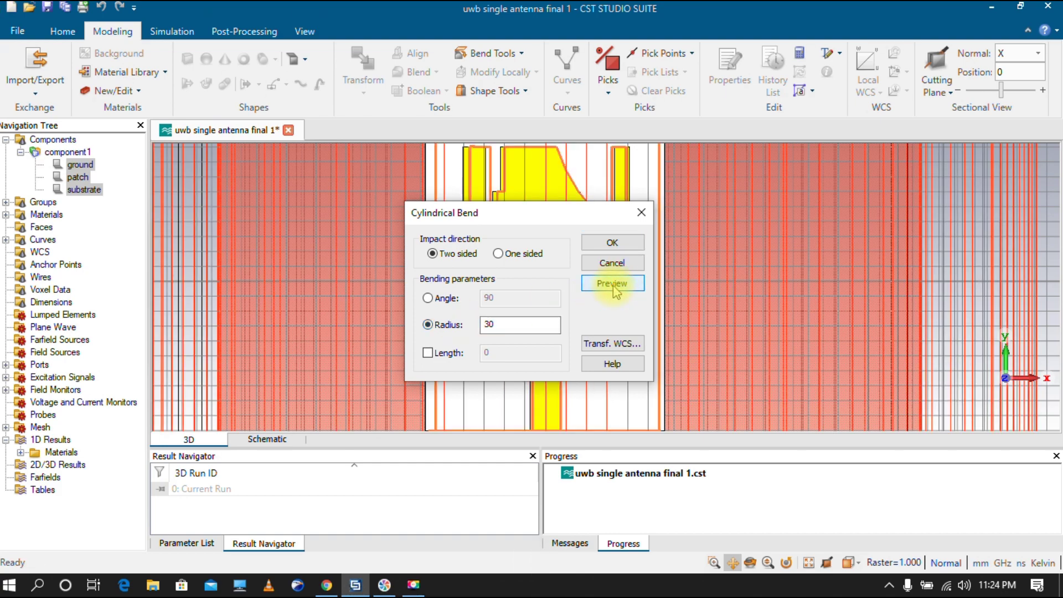
- Switch to angle mode, set 45 degrees, preview, and confirm the bend
{"action": "left_click", "coordinate": [446, 302]}
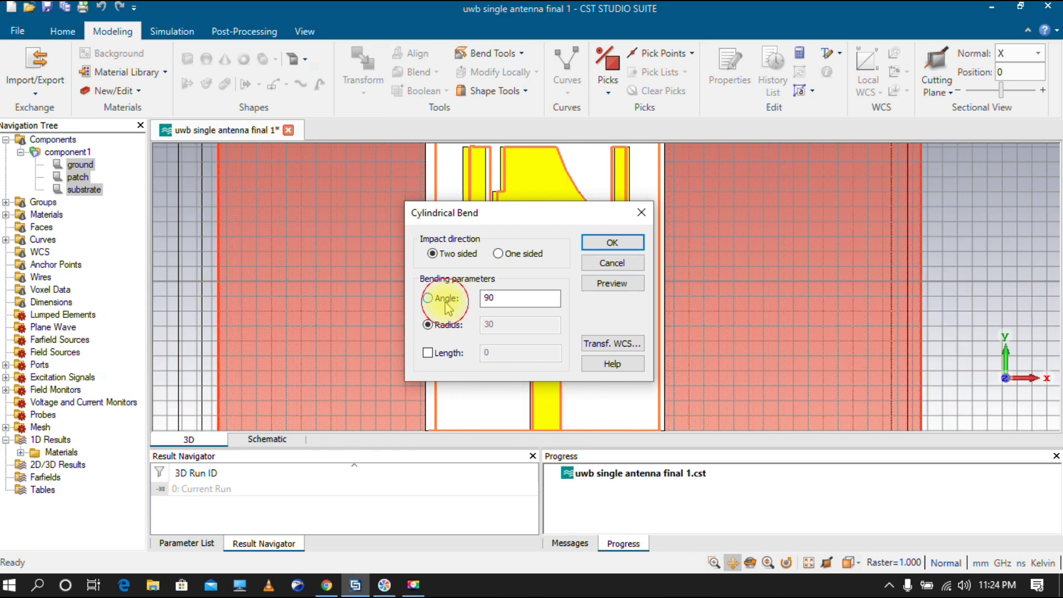
{"action": "key", "text": "Tab"}
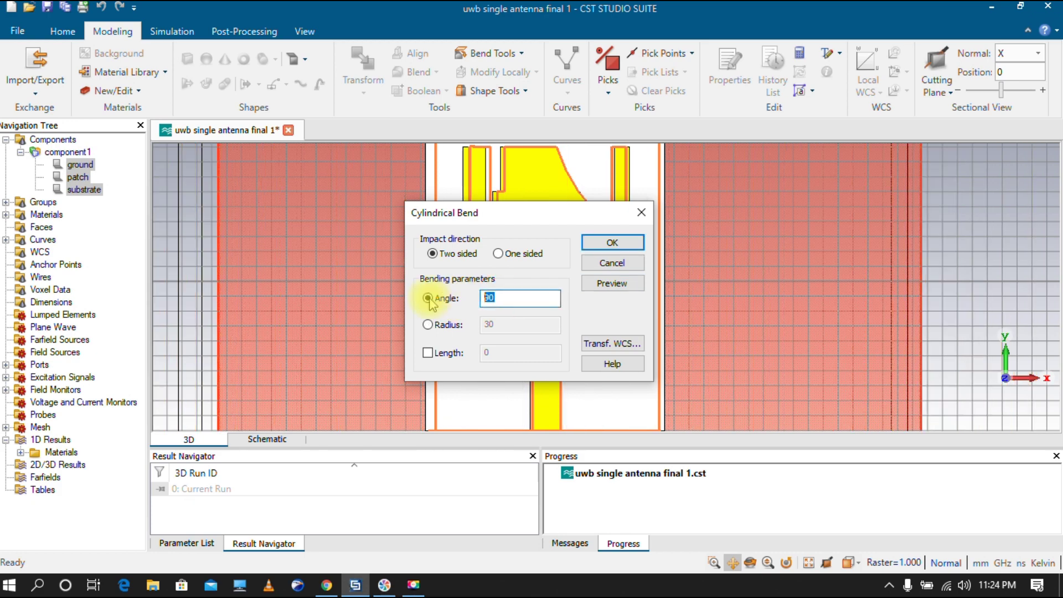
{"action": "type", "text": "45"}
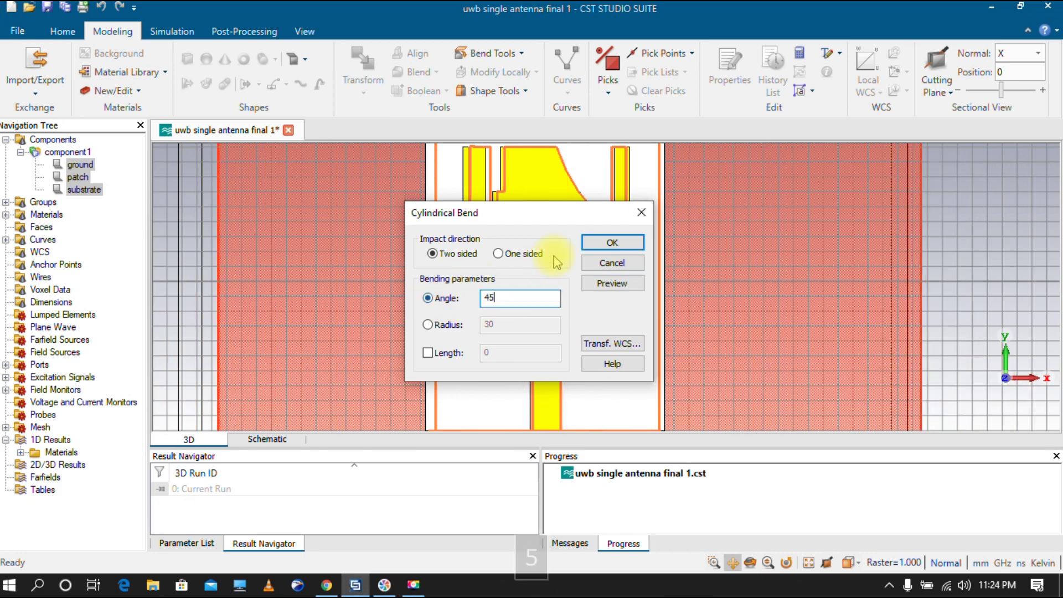
{"action": "left_click", "coordinate": [623, 290]}
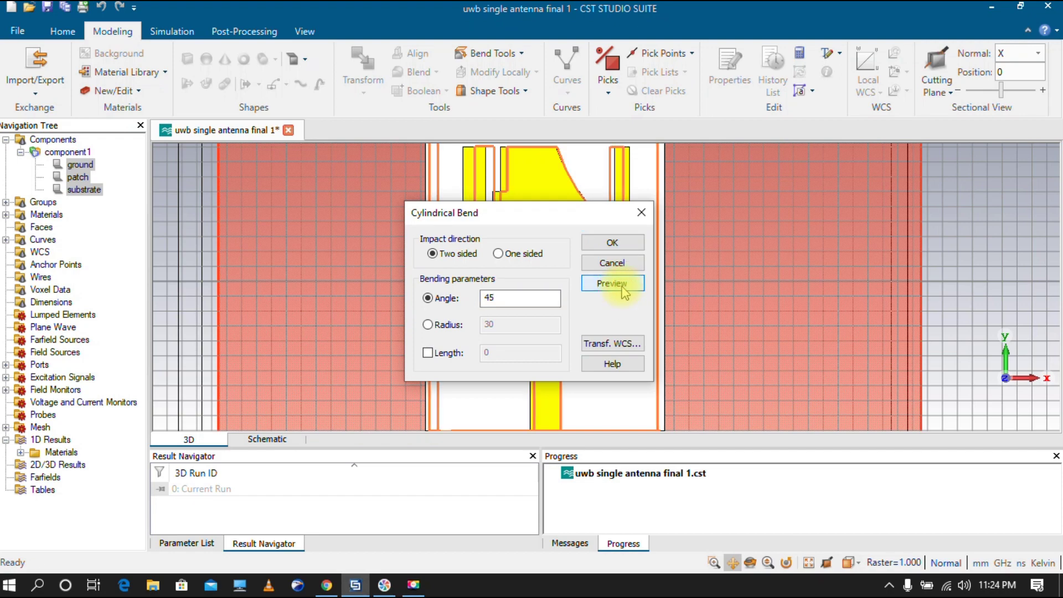
{"action": "left_click", "coordinate": [624, 244]}
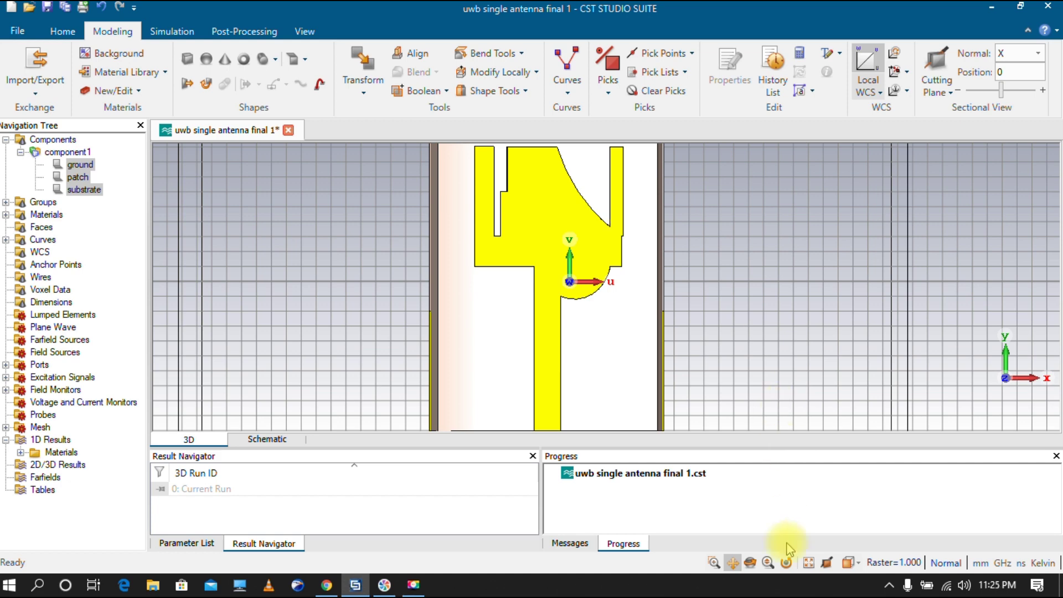
- Orbit the view around the bent antenna to inspect it from several angles
{"action": "left_click", "coordinate": [750, 562]}
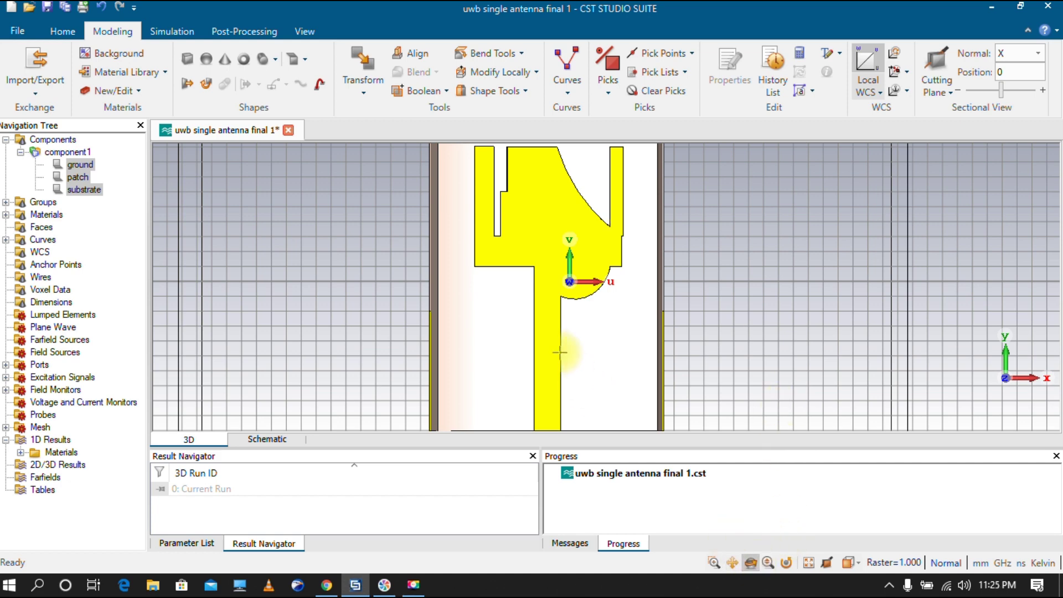
{"action": "left_click_drag", "start_coordinate": [557, 308], "coordinate": [814, 343]}
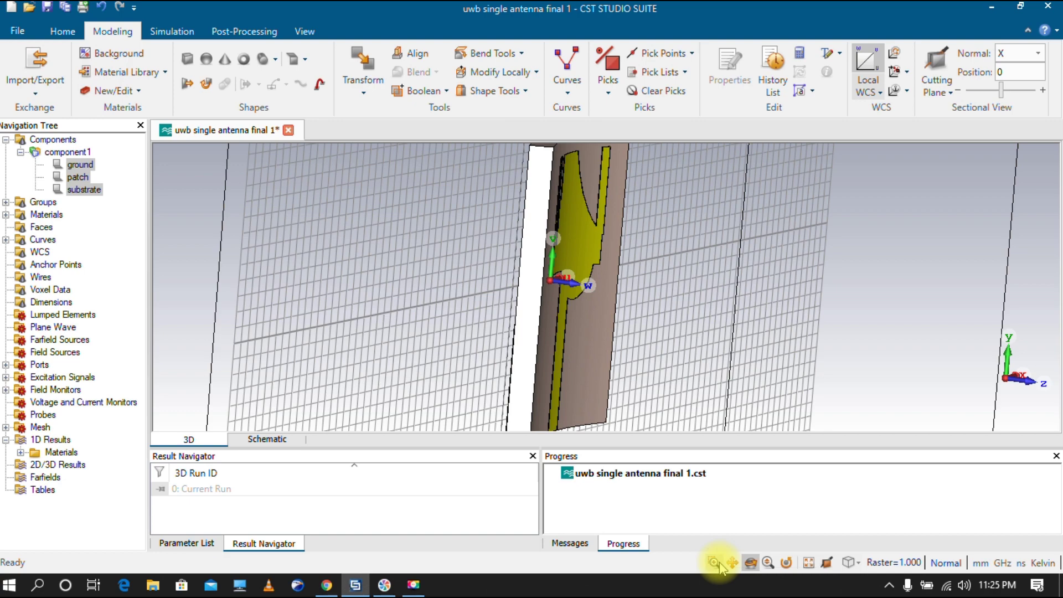
{"action": "scroll", "coordinate": [651, 286], "scroll_direction": "down", "scroll_amount": 3}
{"action": "scroll", "coordinate": [650, 285], "scroll_direction": "up", "scroll_amount": 3}
{"action": "scroll", "coordinate": [651, 286], "scroll_direction": "down", "scroll_amount": 3}
{"action": "left_click_drag", "start_coordinate": [616, 365], "coordinate": [681, 363]}
{"action": "mouse_move", "coordinate": [607, 323]}
{"action": "left_mouse_down"}
{"action": "mouse_move", "coordinate": [599, 365]}
{"action": "mouse_move", "coordinate": [605, 296]}
{"action": "mouse_move", "coordinate": [593, 368]}
{"action": "mouse_move", "coordinate": [598, 302]}
{"action": "mouse_move", "coordinate": [604, 322]}
{"action": "left_mouse_up"}
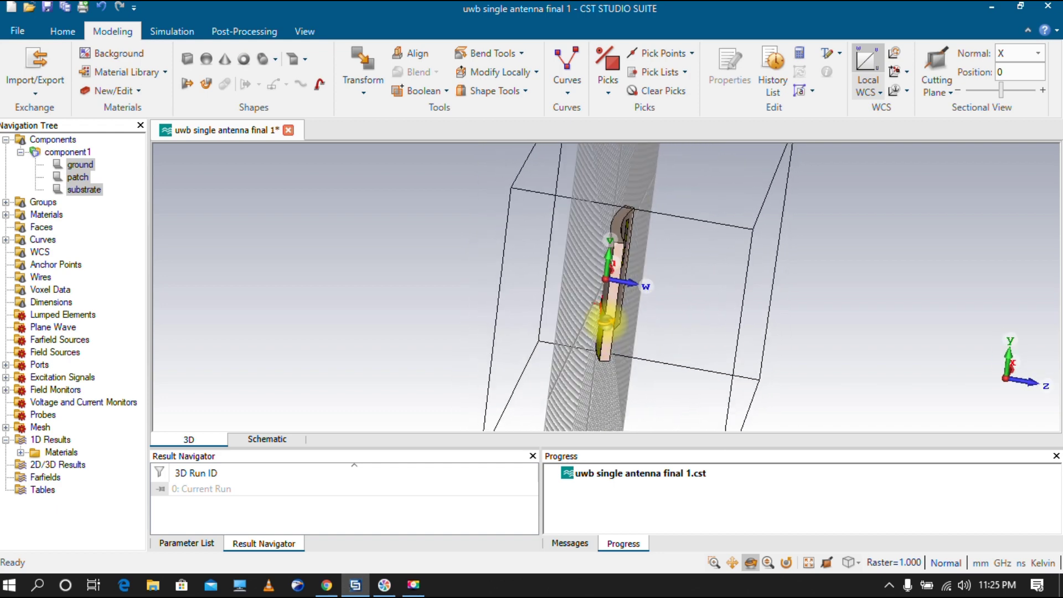
{"action": "left_click", "coordinate": [514, 55]}
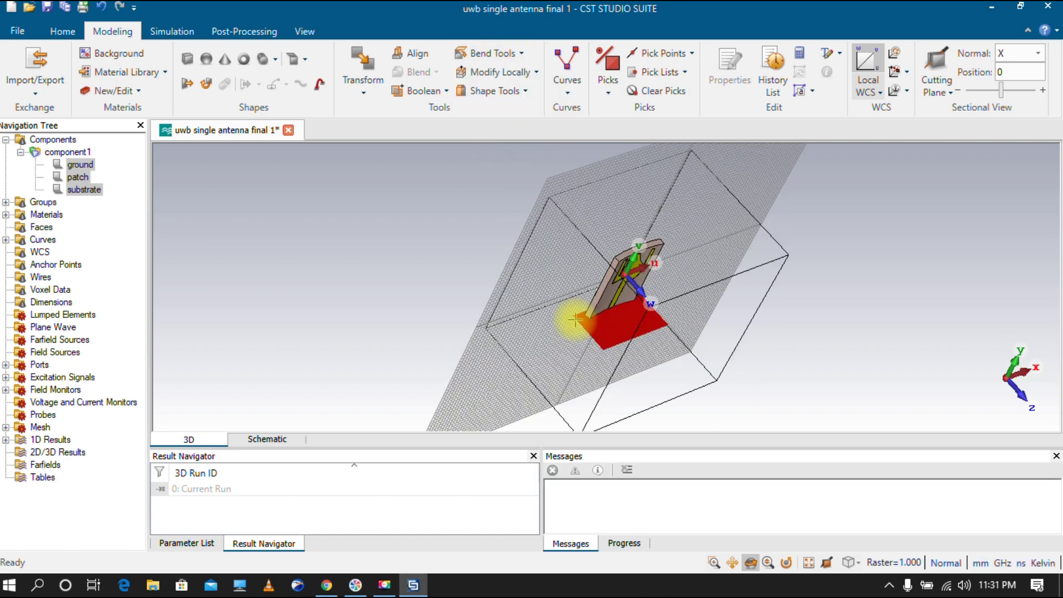
{"action": "left_click_drag", "start_coordinate": [575, 319], "coordinate": [567, 297]}
{"action": "left_click_drag", "start_coordinate": [545, 345], "coordinate": [560, 367]}
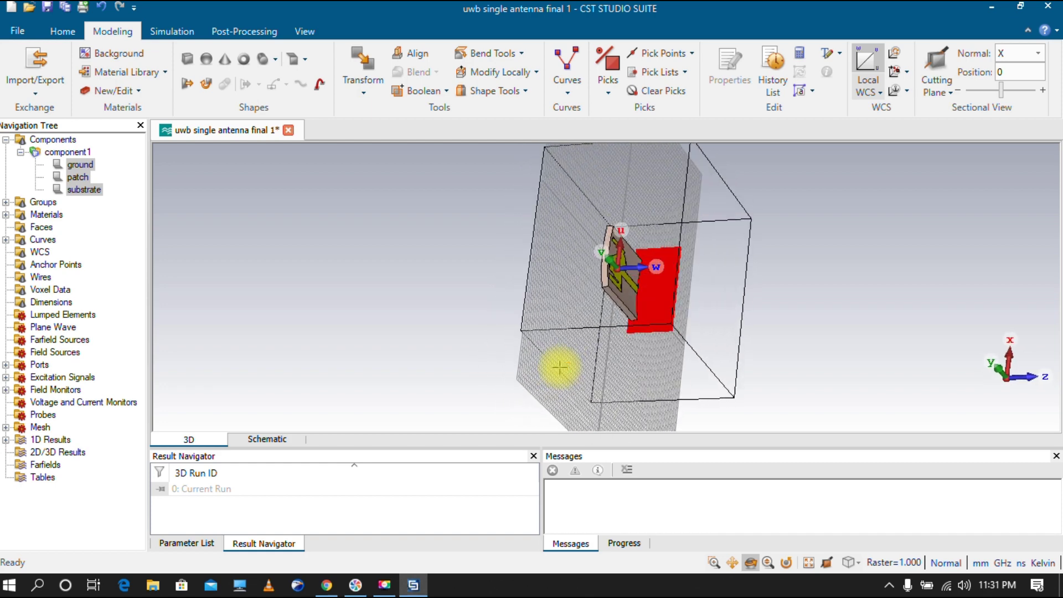
- Apply a two-sided cylindrical bend of radius 10 limited to length 5
{"action": "left_click", "coordinate": [522, 55]}
{"action": "left_click", "coordinate": [520, 106]}
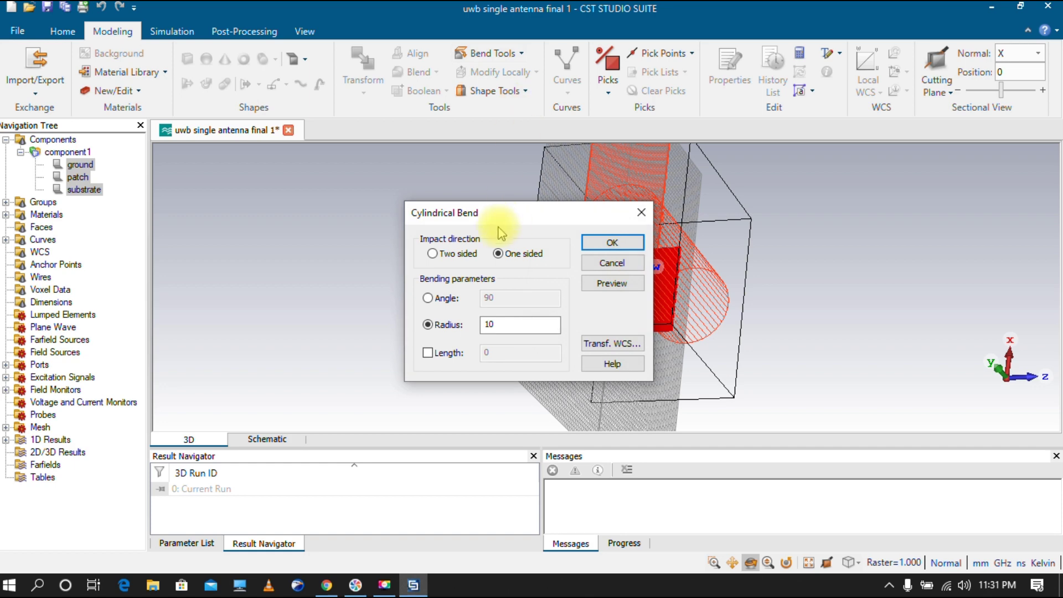
{"action": "left_click", "coordinate": [442, 257]}
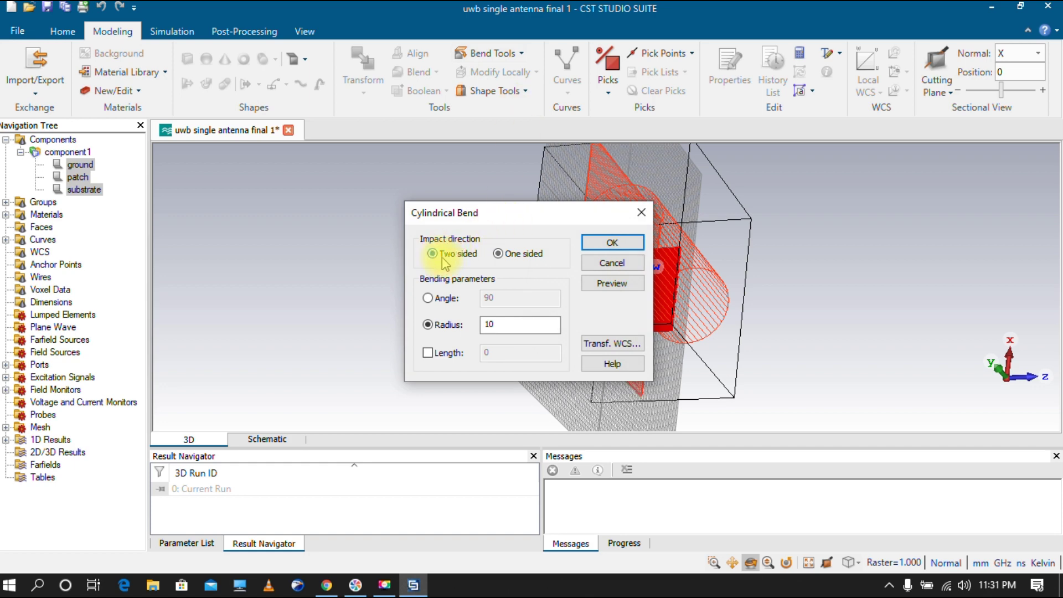
{"action": "left_click", "coordinate": [448, 355]}
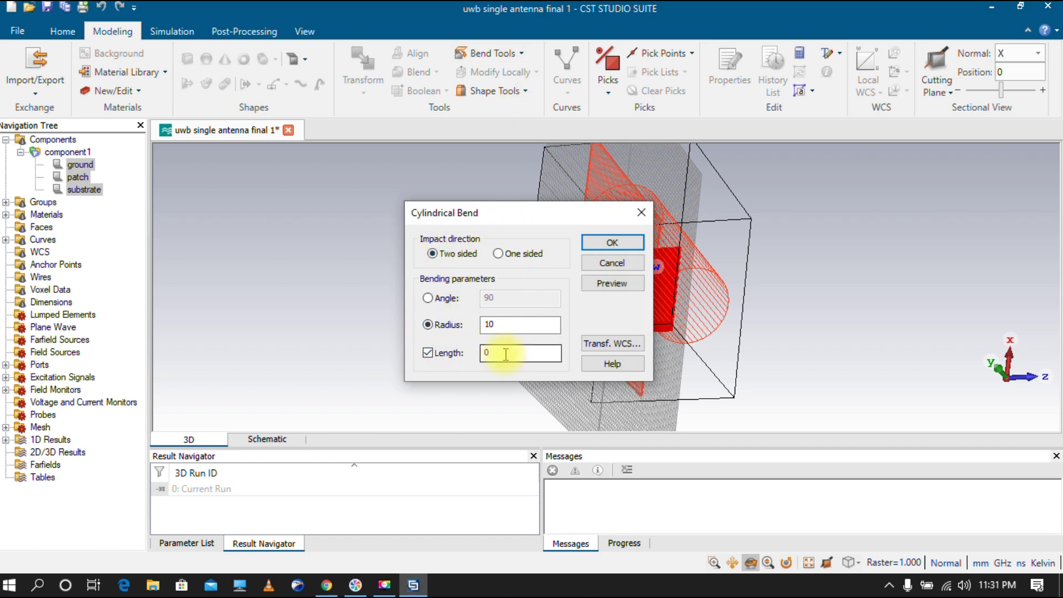
{"action": "type", "text": "5"}
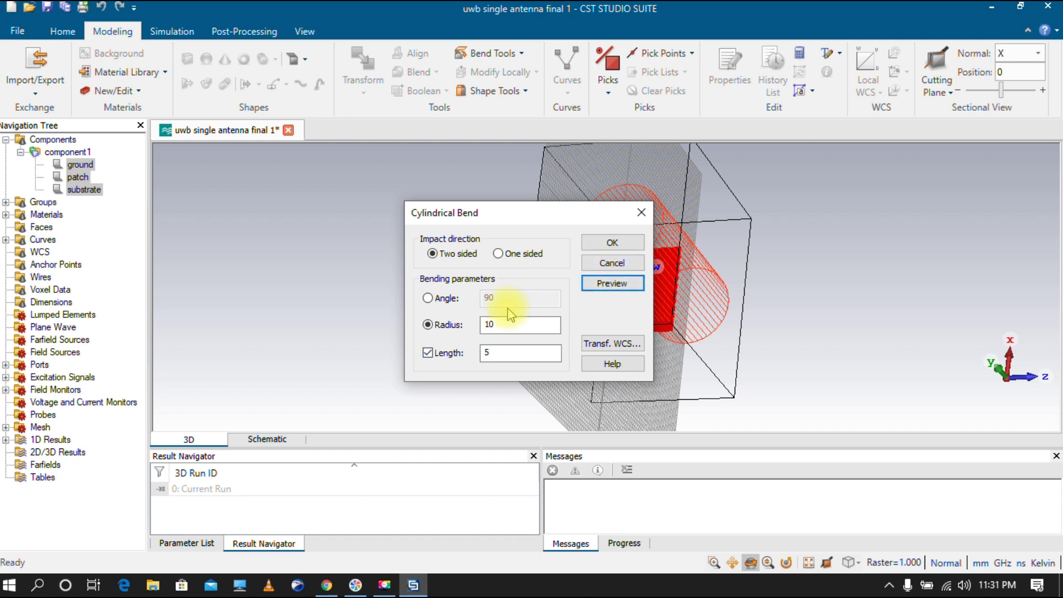
{"action": "left_click", "coordinate": [611, 242]}
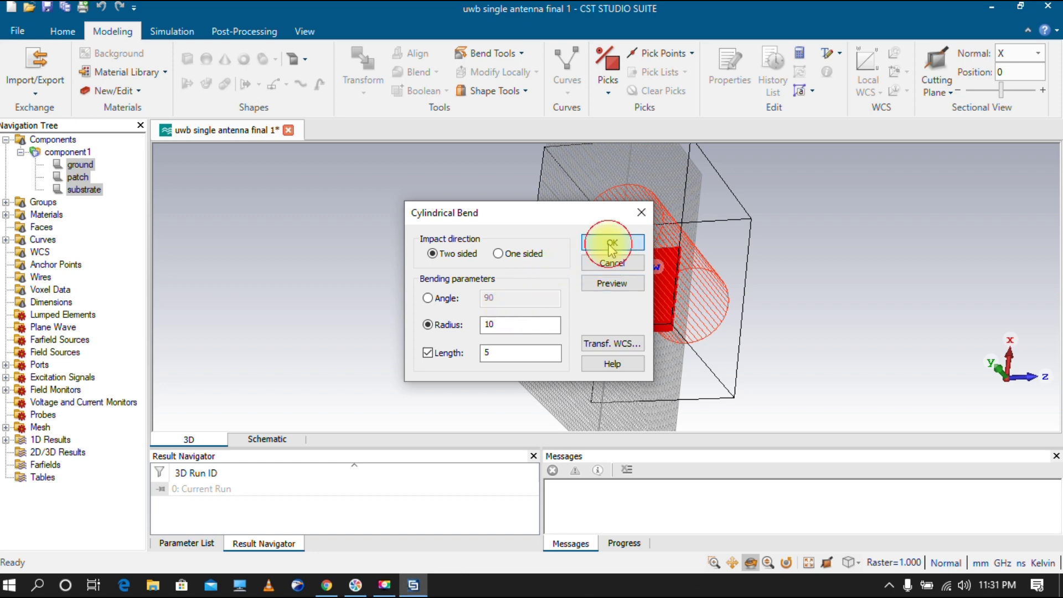
{"action": "left_click_drag", "start_coordinate": [603, 301], "coordinate": [691, 393]}
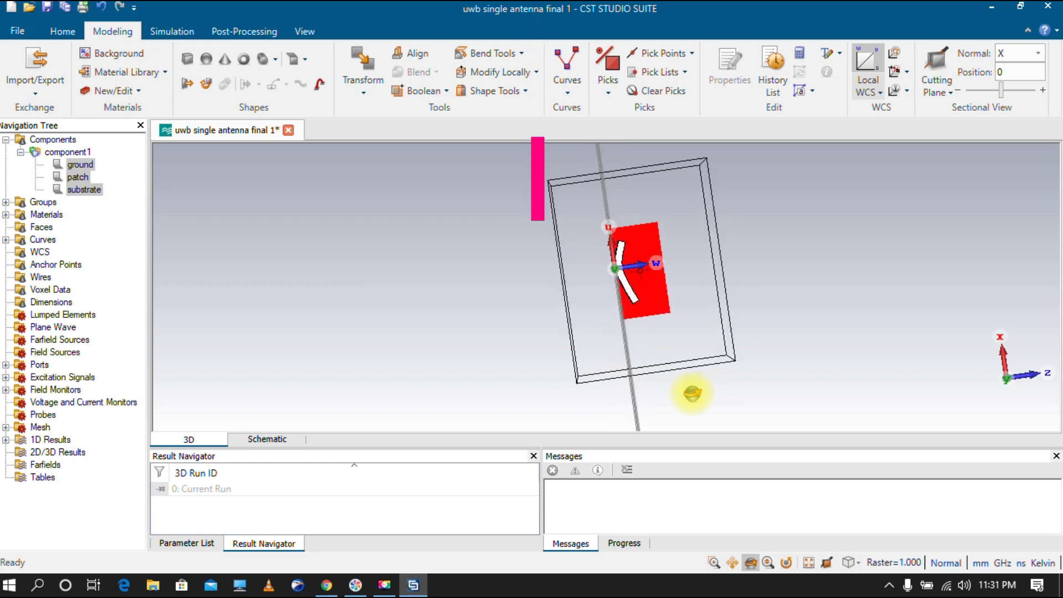